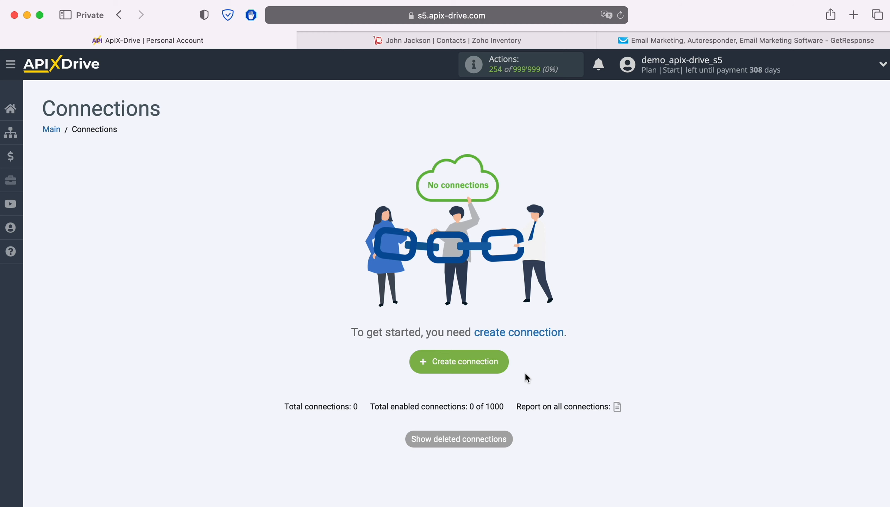
- Start a new connection with ZOHO Inventory as the data source system
{"action": "left_click", "coordinate": [497, 359]}
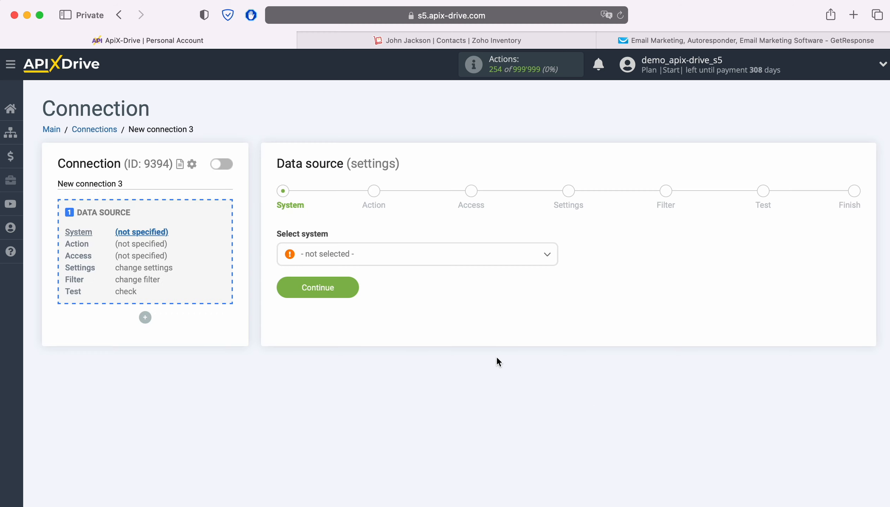
{"action": "left_click", "coordinate": [409, 258]}
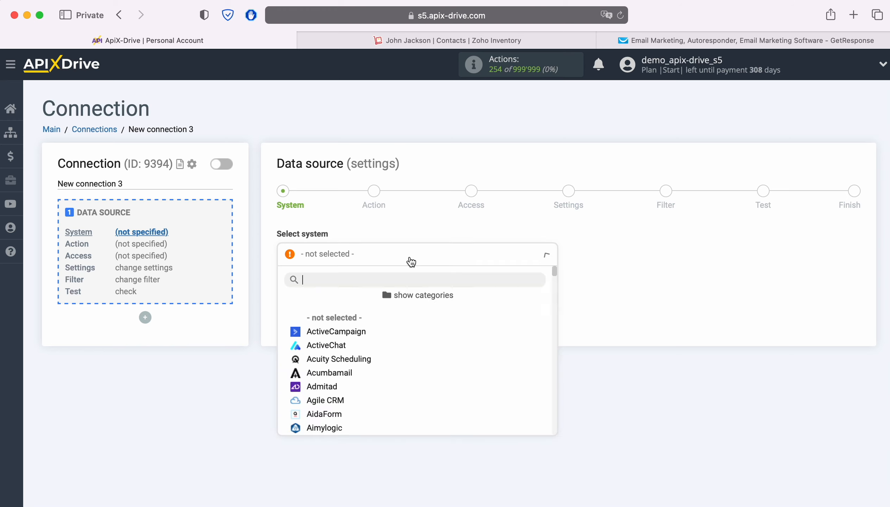
{"action": "scroll", "coordinate": [506, 353], "scroll_direction": "down", "scroll_amount": 5}
{"action": "scroll", "coordinate": [504, 352], "scroll_direction": "down", "scroll_amount": 20}
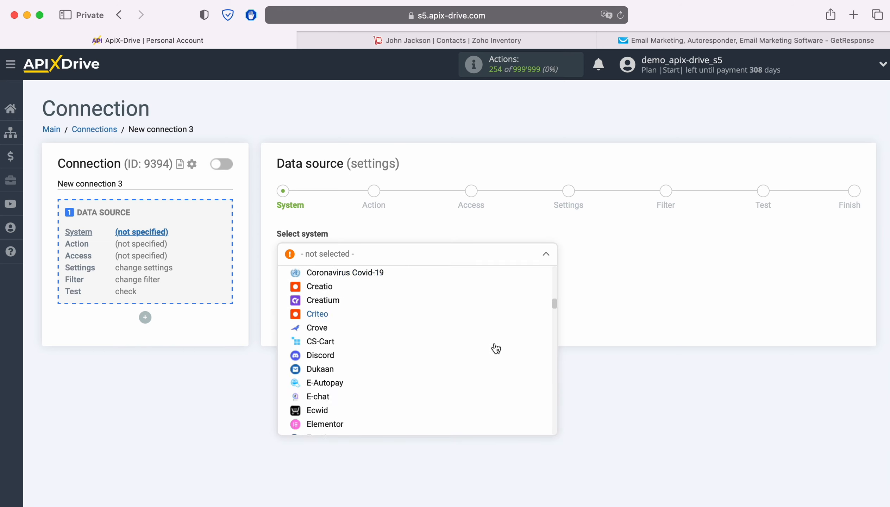
{"action": "scroll", "coordinate": [495, 347], "scroll_direction": "down", "scroll_amount": 20}
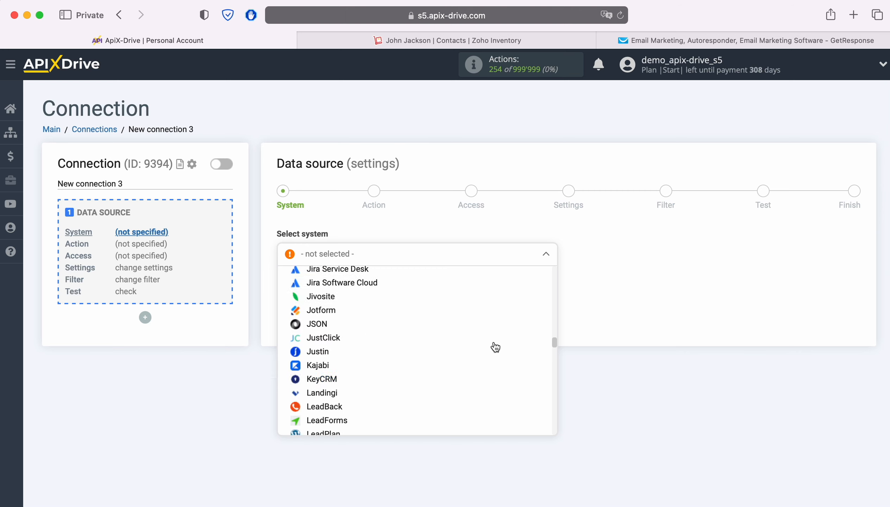
{"action": "scroll", "coordinate": [495, 347], "scroll_direction": "down", "scroll_amount": 20}
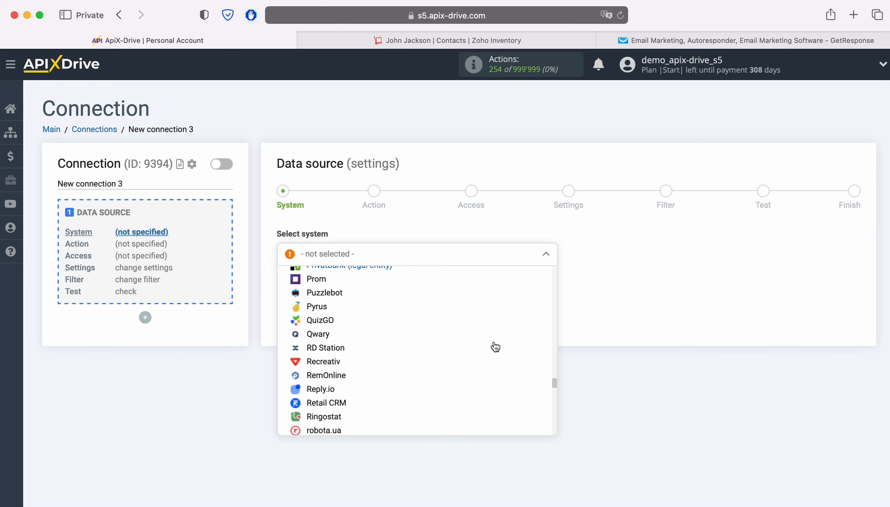
{"action": "scroll", "coordinate": [496, 348], "scroll_direction": "down", "scroll_amount": 20}
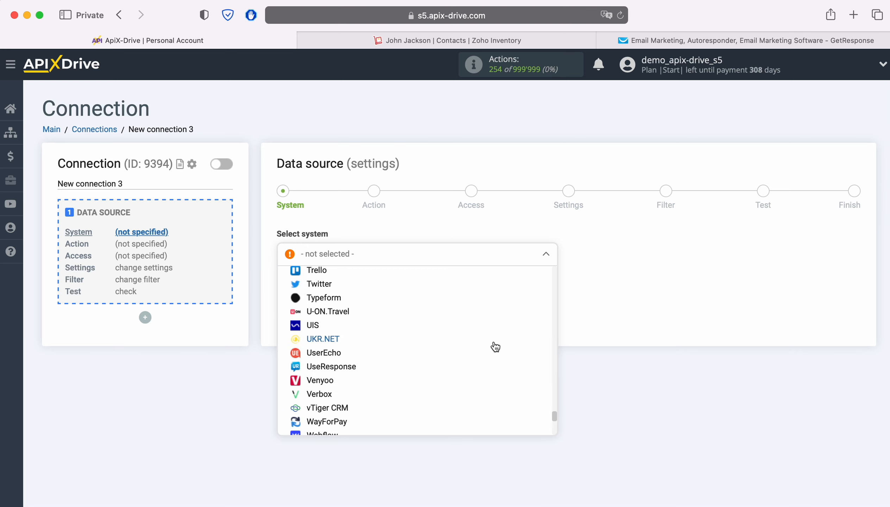
{"action": "left_click", "coordinate": [353, 415]}
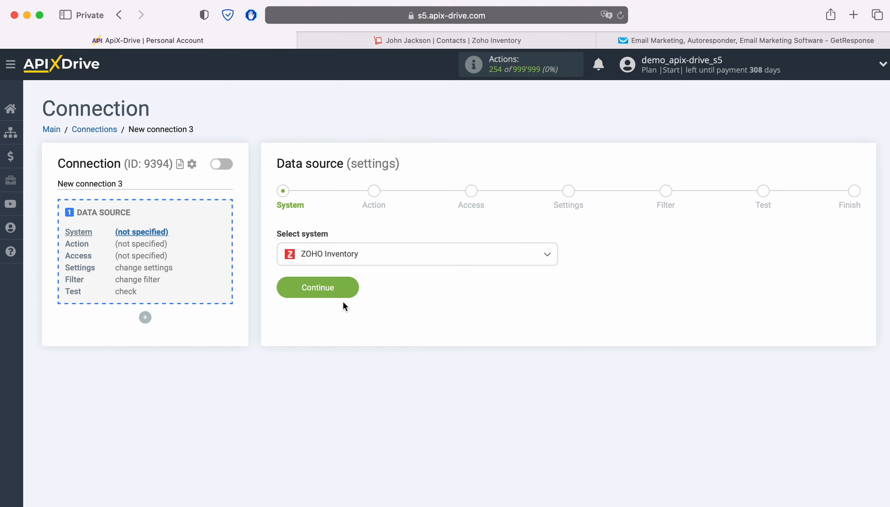
{"action": "left_click", "coordinate": [343, 302]}
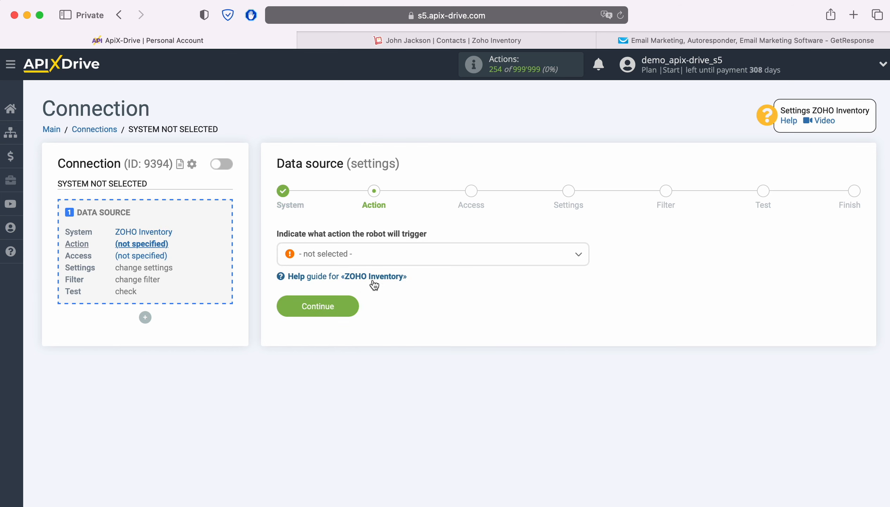
- Choose Get CONTACTS (new) as the source action
{"action": "left_click", "coordinate": [420, 257]}
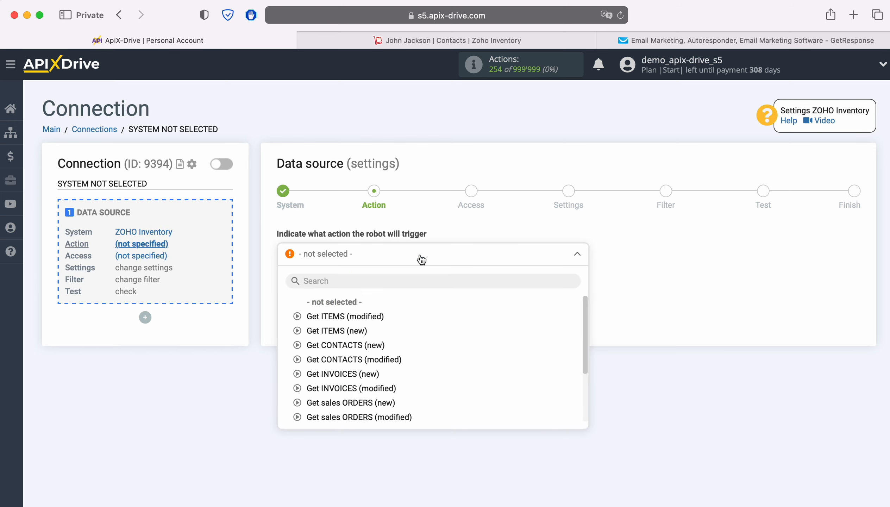
{"action": "left_click", "coordinate": [357, 346]}
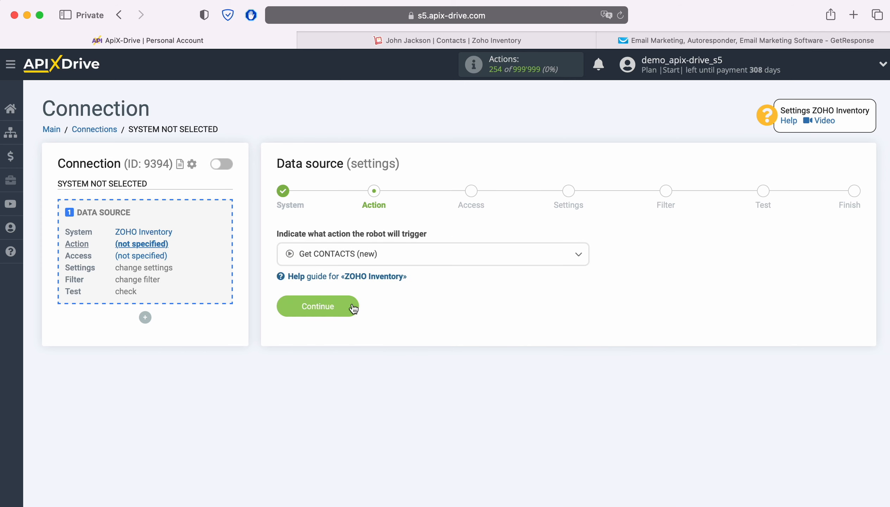
{"action": "left_click", "coordinate": [352, 307]}
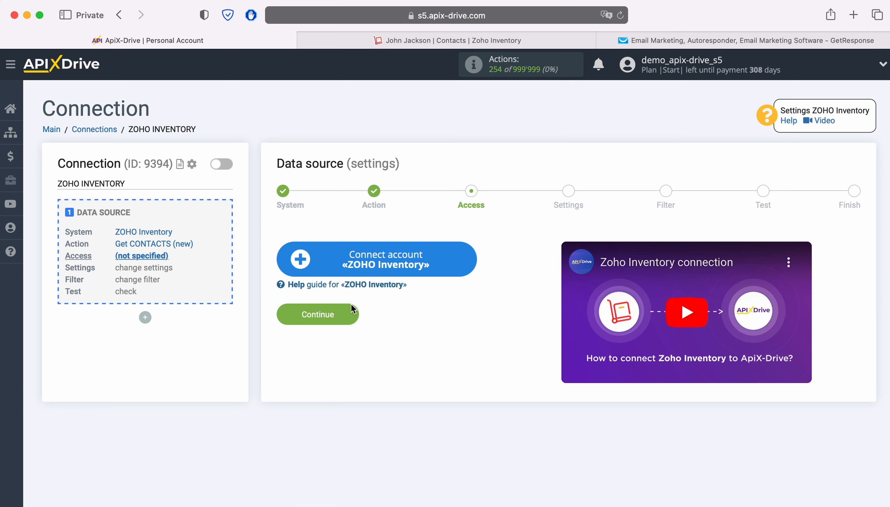
- Sign in to Zoho with the account e-mail and grant ApiX Drive access to Zoho Inventory
{"action": "left_click", "coordinate": [463, 263]}
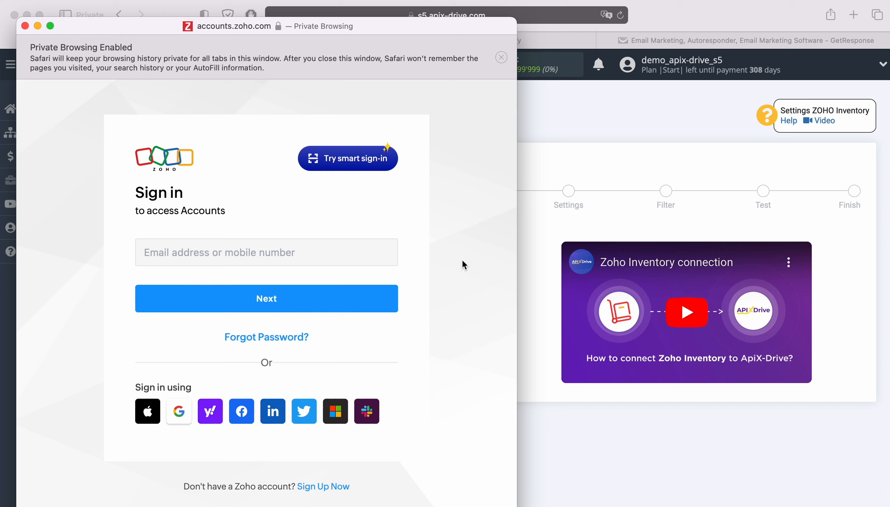
{"action": "left_click", "coordinate": [349, 252]}
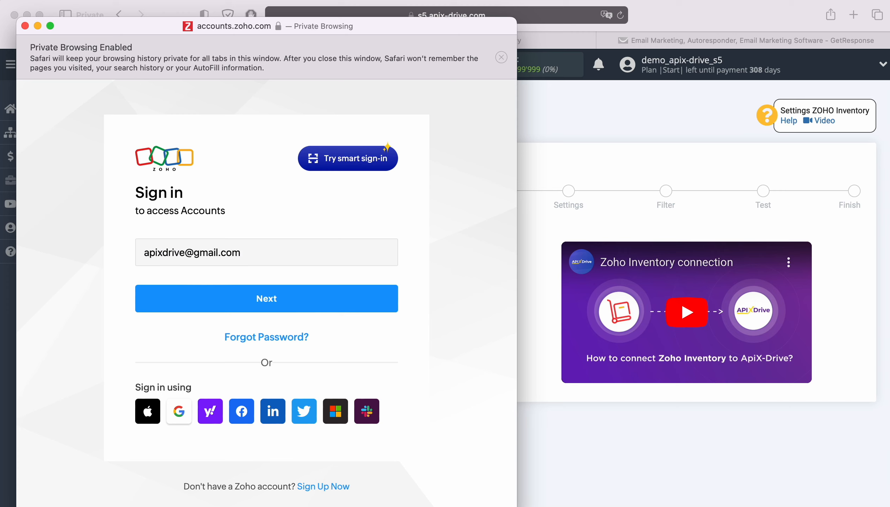
{"action": "key", "text": "Return"}
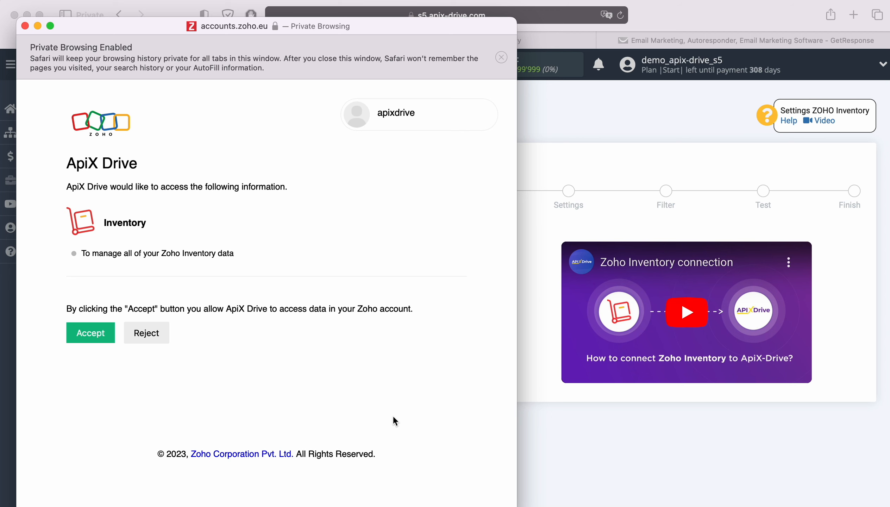
{"action": "left_click", "coordinate": [101, 335]}
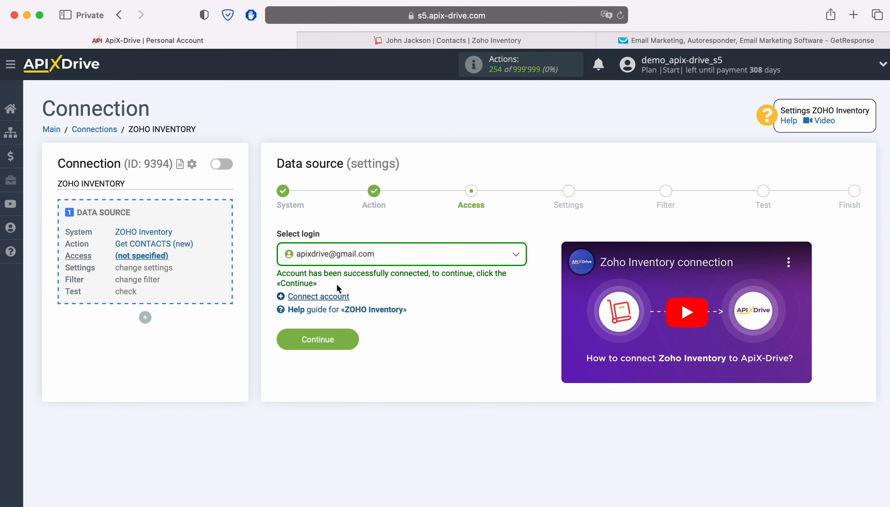
- Select the connected Zoho account as login and pass settings and filter unchanged to load test data
{"action": "left_click", "coordinate": [401, 259]}
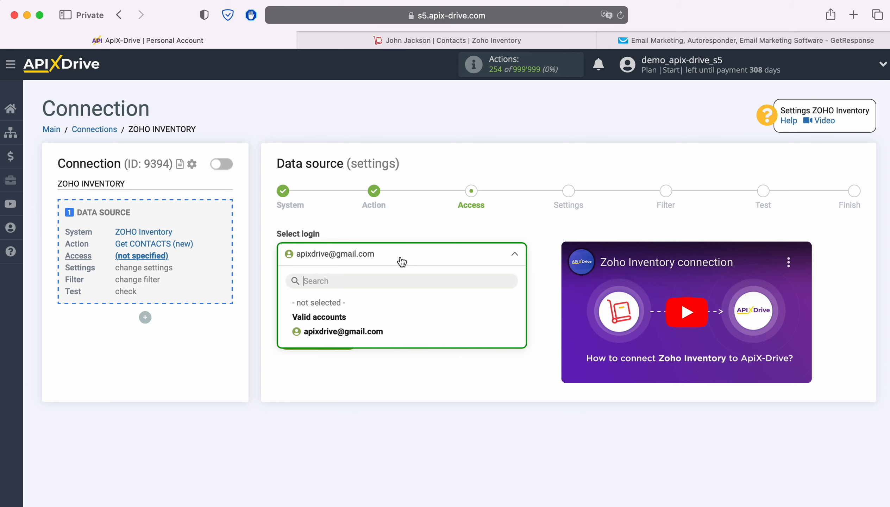
{"action": "left_click", "coordinate": [373, 331]}
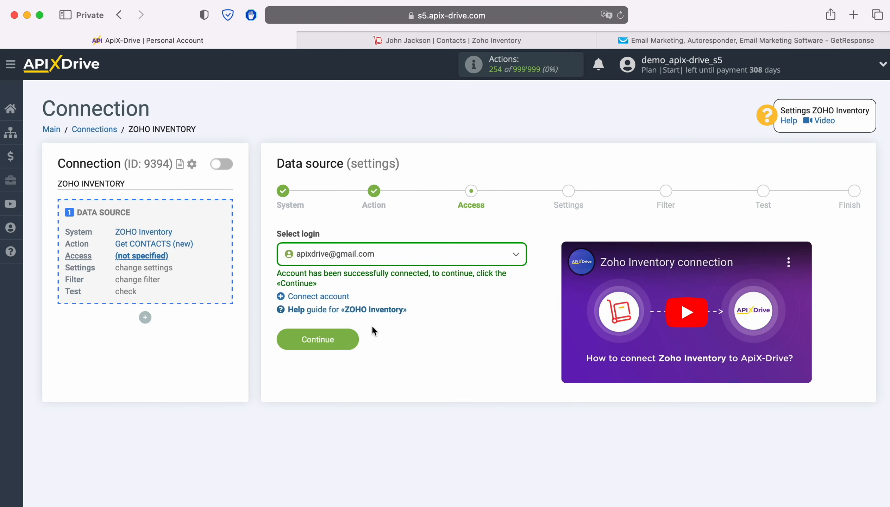
{"action": "left_click", "coordinate": [352, 337]}
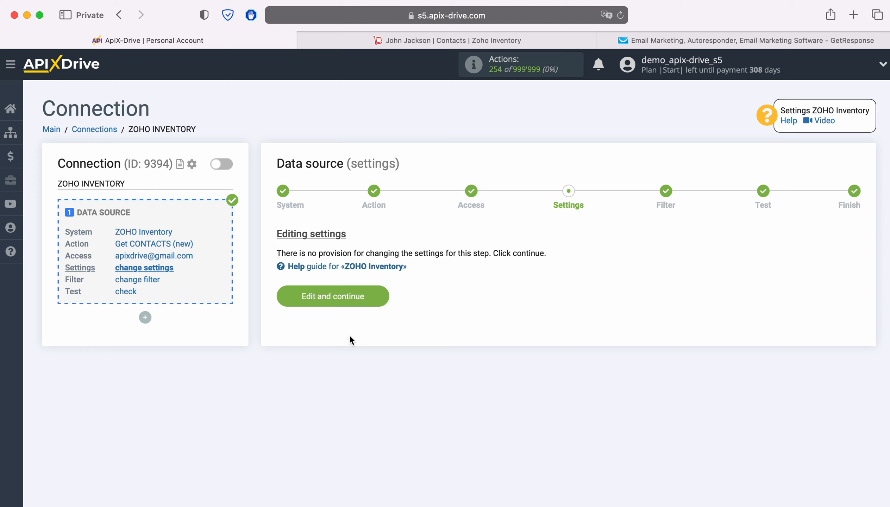
{"action": "left_click", "coordinate": [382, 296]}
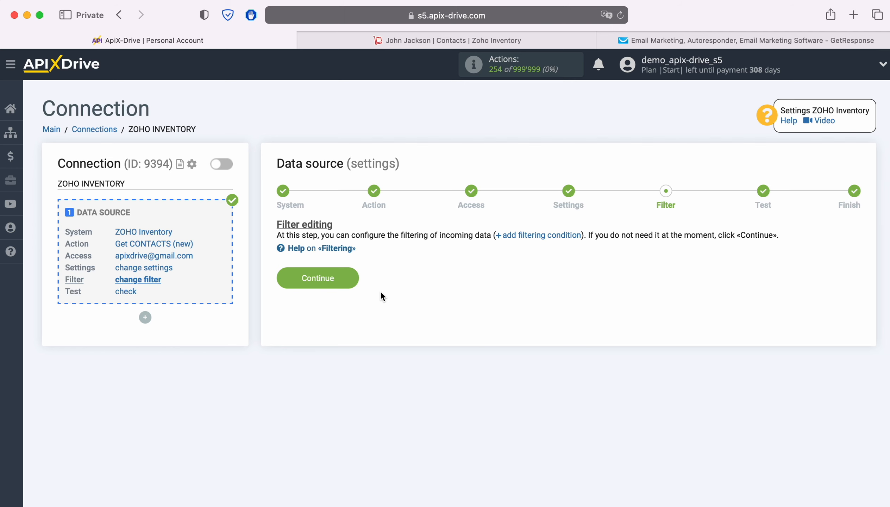
{"action": "left_click", "coordinate": [347, 274]}
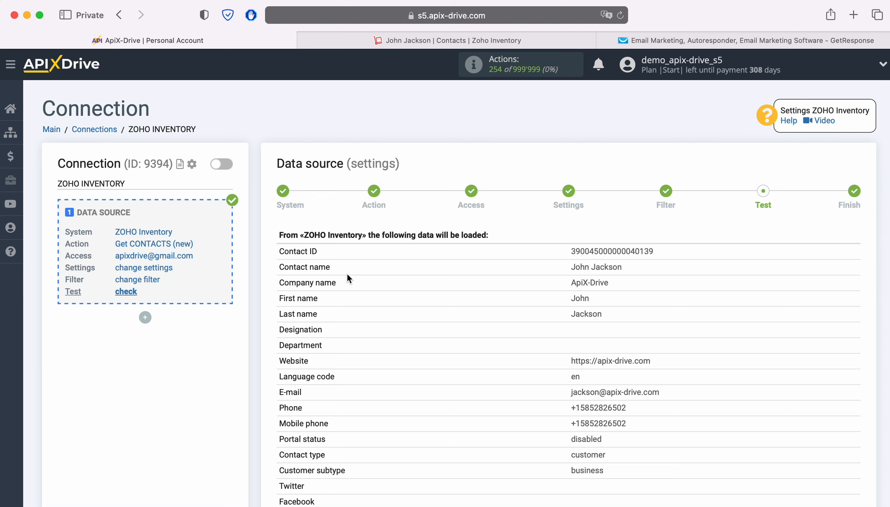
- Review the sample Zoho contact test data and complete the source setup
{"action": "scroll", "coordinate": [348, 277], "scroll_direction": "down", "scroll_amount": 8}
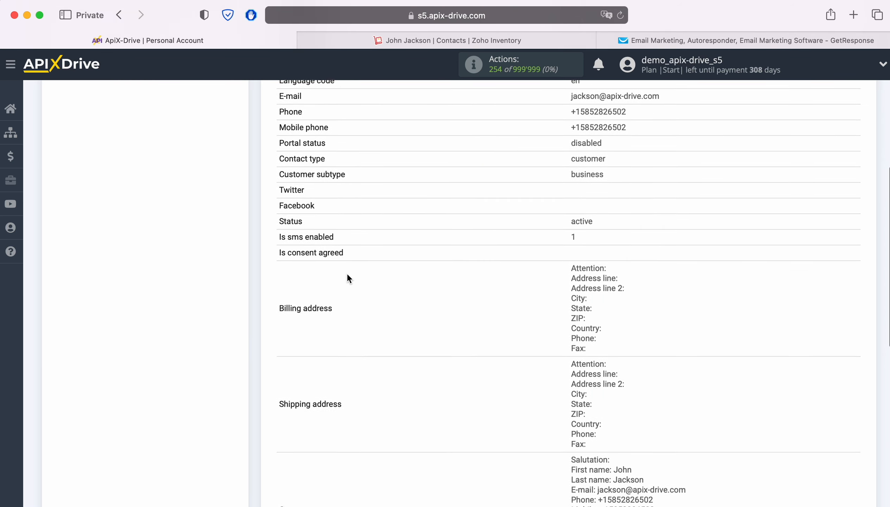
{"action": "scroll", "coordinate": [347, 278], "scroll_direction": "down", "scroll_amount": 7}
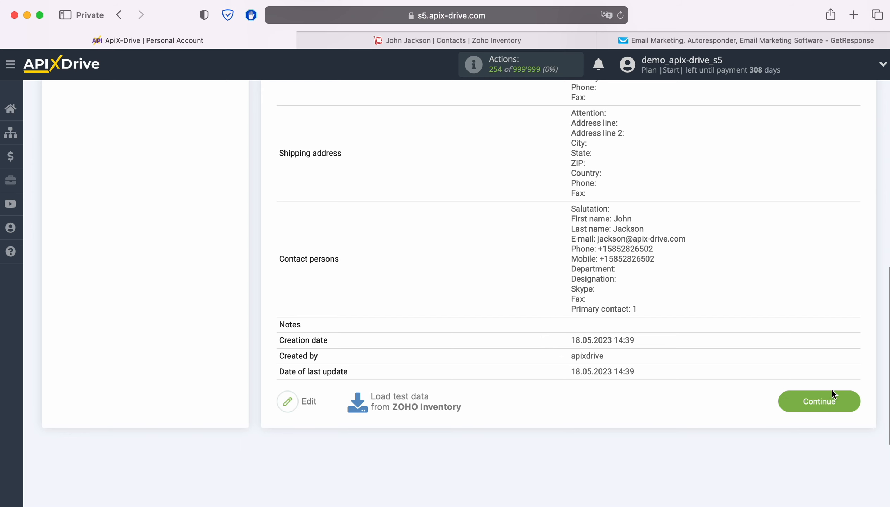
{"action": "left_click", "coordinate": [832, 390]}
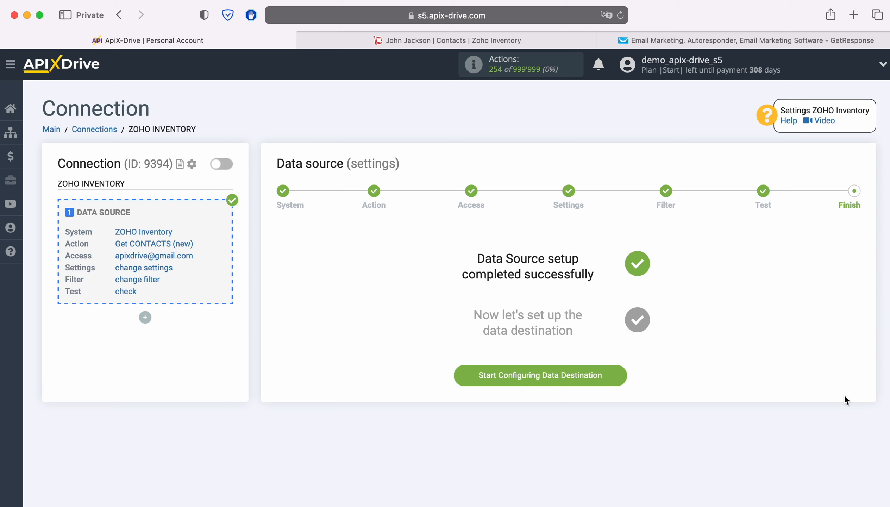
- Start the data destination setup with GetResponse as the destination system
{"action": "left_click", "coordinate": [618, 376]}
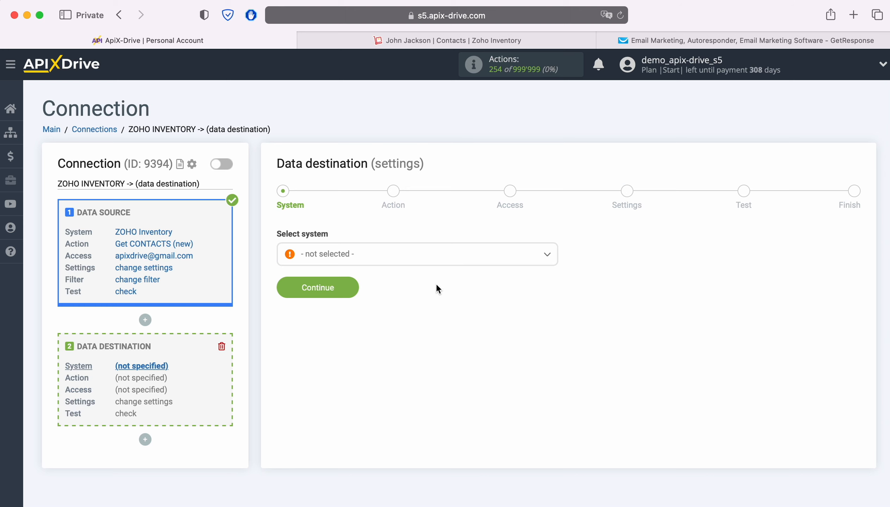
{"action": "left_click", "coordinate": [429, 260]}
{"action": "scroll", "coordinate": [501, 357], "scroll_direction": "down", "scroll_amount": 10}
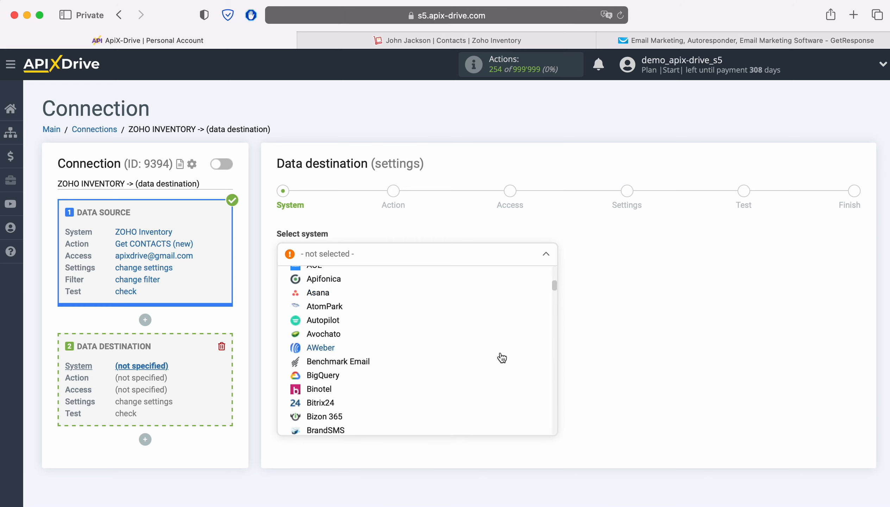
{"action": "scroll", "coordinate": [502, 358], "scroll_direction": "down", "scroll_amount": 10}
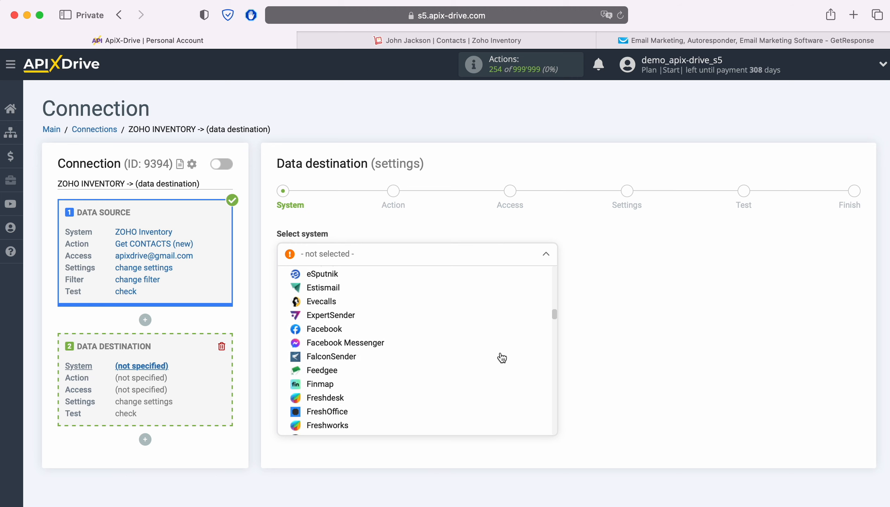
{"action": "scroll", "coordinate": [502, 357], "scroll_direction": "down", "scroll_amount": 5}
{"action": "left_click", "coordinate": [341, 326]}
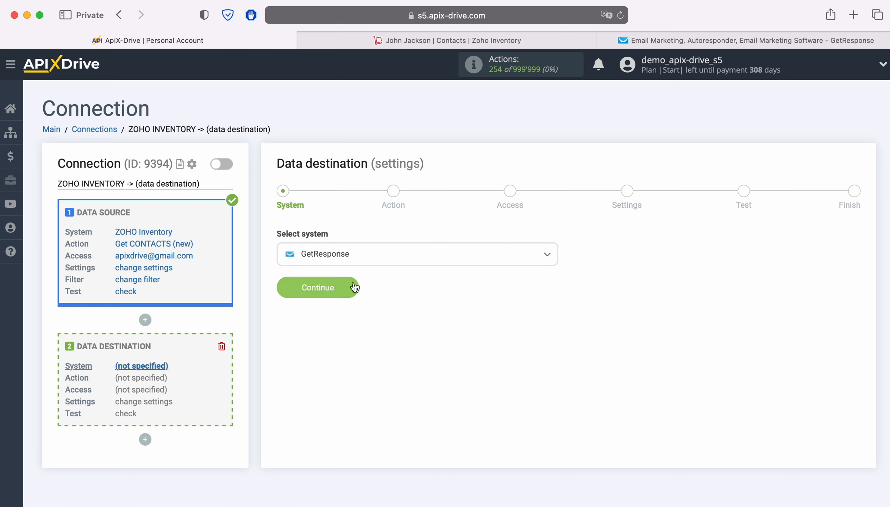
{"action": "left_click", "coordinate": [354, 287]}
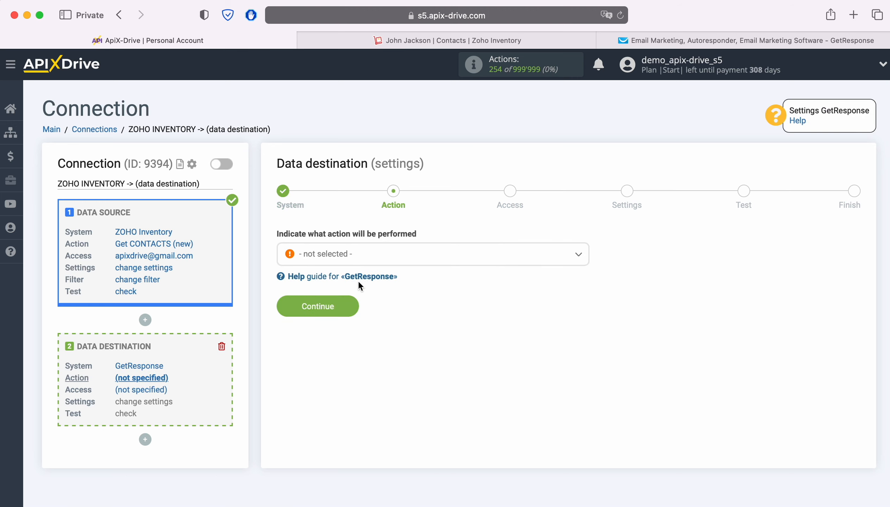
- Choose Add CONTACT as the destination action
{"action": "left_click", "coordinate": [424, 261]}
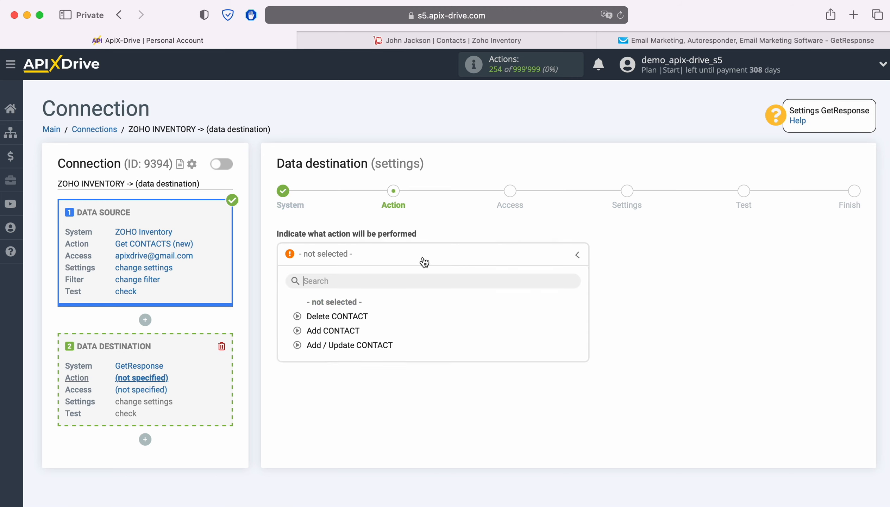
{"action": "left_click", "coordinate": [348, 330]}
{"action": "left_click", "coordinate": [350, 309]}
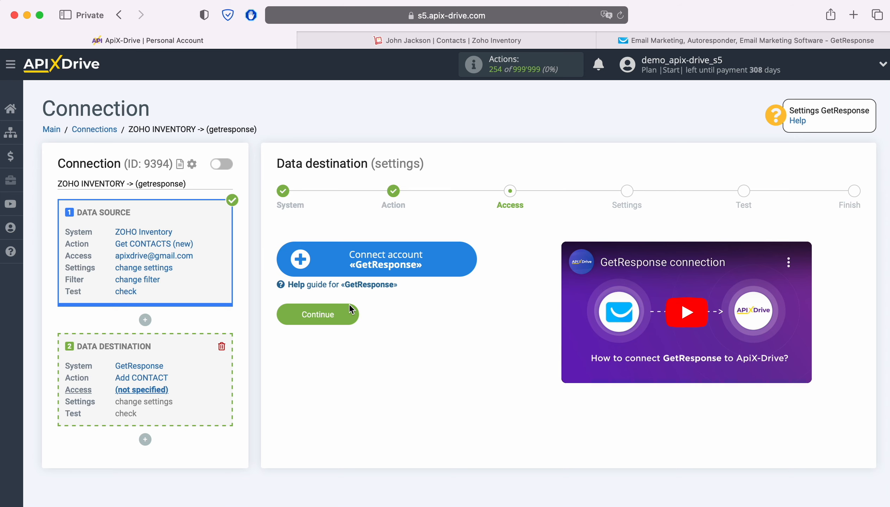
{"action": "left_click", "coordinate": [465, 262]}
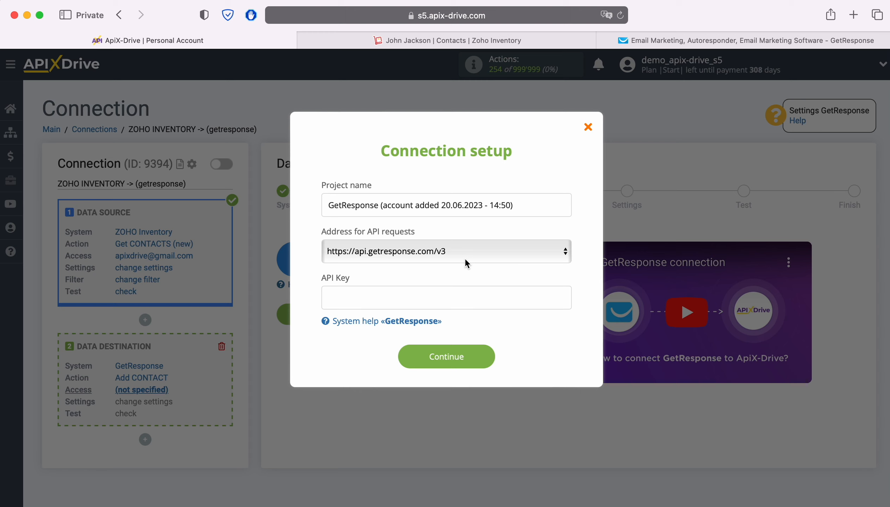
{"action": "left_click", "coordinate": [466, 261]}
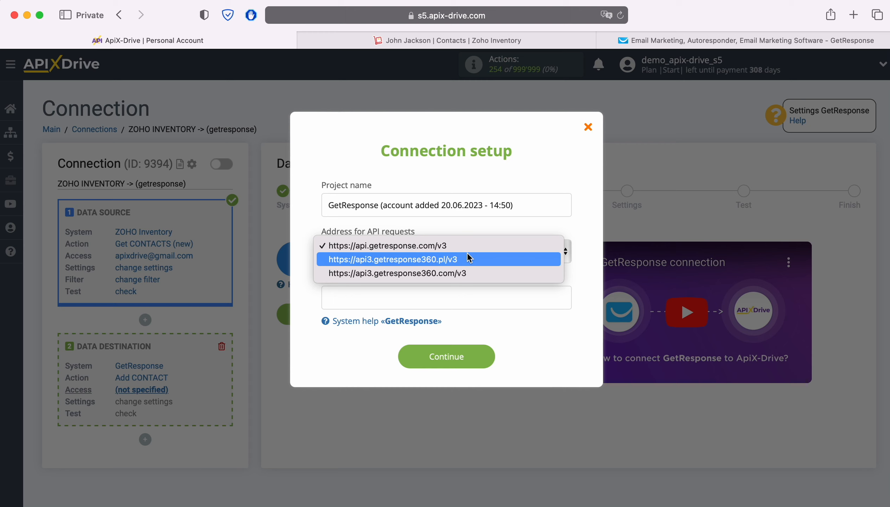
{"action": "left_click", "coordinate": [465, 246]}
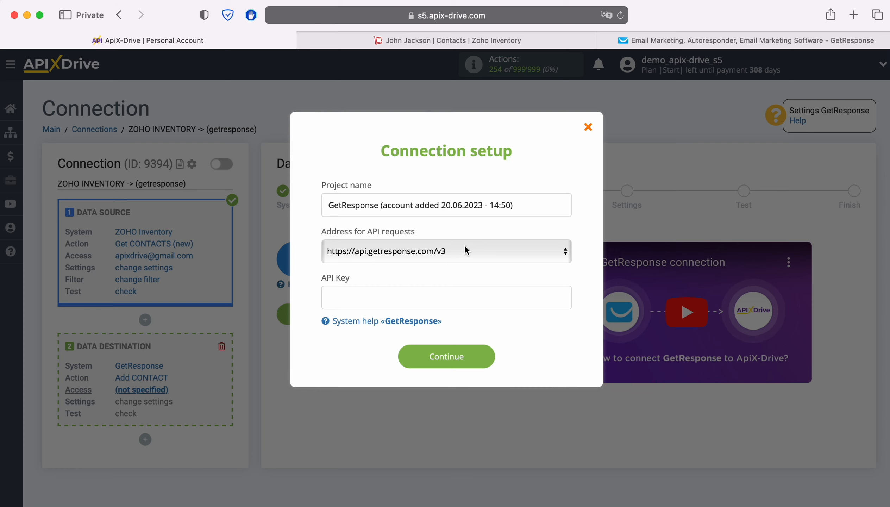
{"action": "left_click", "coordinate": [624, 41]}
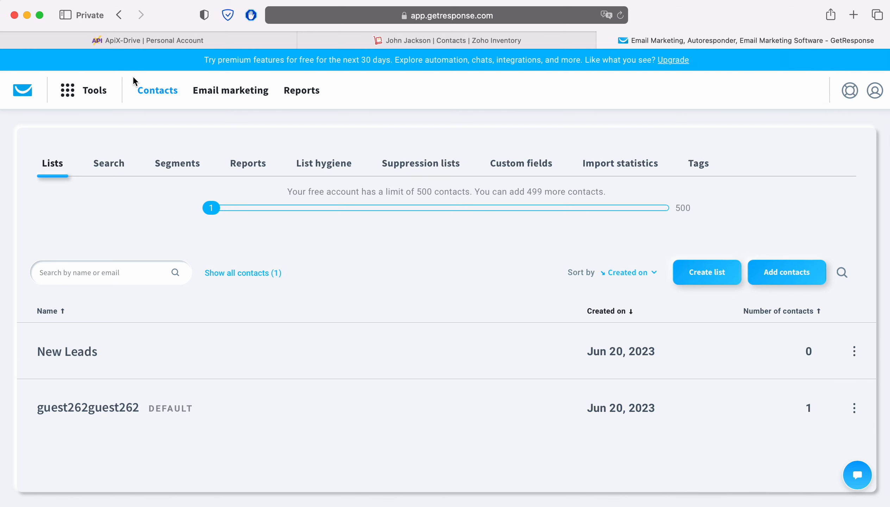
- Generate a GetResponse API key named 'ApiX-Drive' and copy it for the ApiX-Drive key field
{"action": "left_click", "coordinate": [69, 92]}
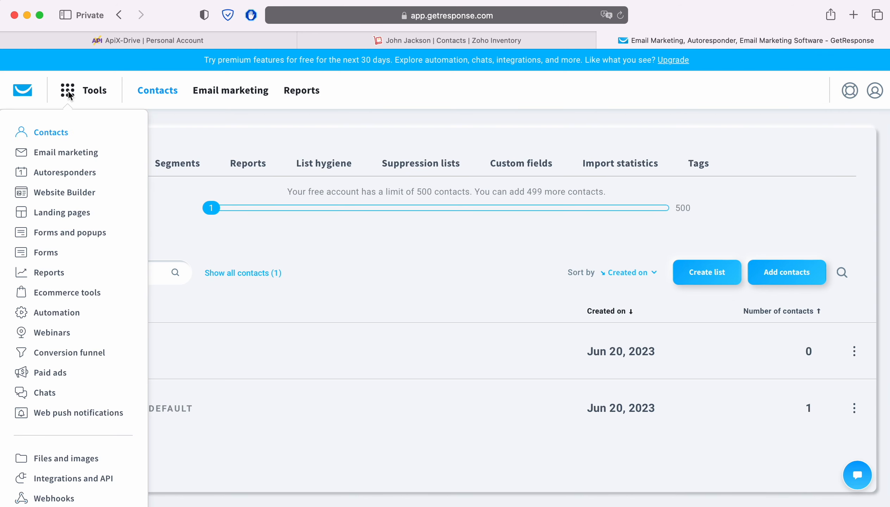
{"action": "left_click", "coordinate": [84, 482]}
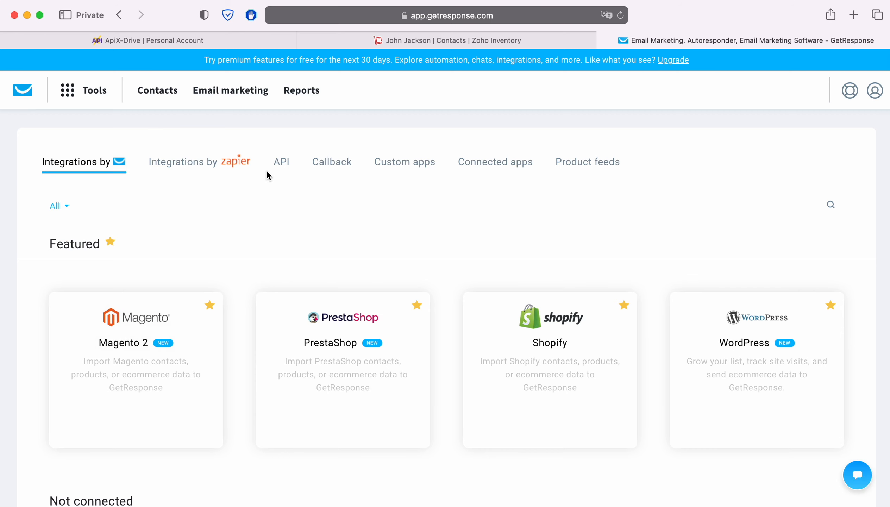
{"action": "left_click", "coordinate": [283, 163]}
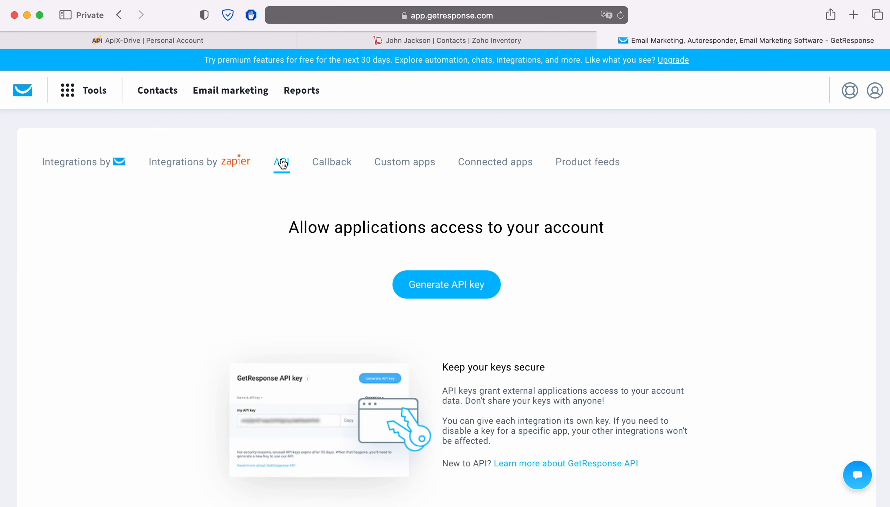
{"action": "left_click", "coordinate": [480, 284]}
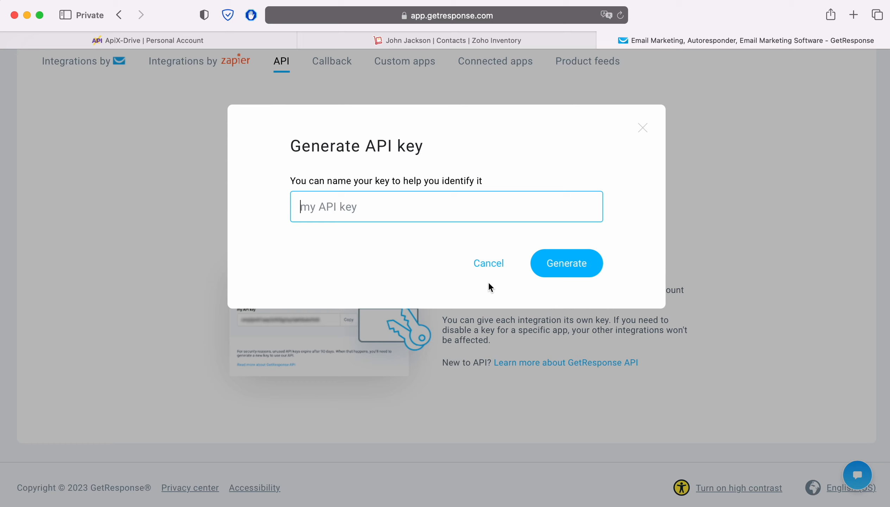
{"action": "type", "text": "ApiX-Drive"}
{"action": "left_click", "coordinate": [588, 270]}
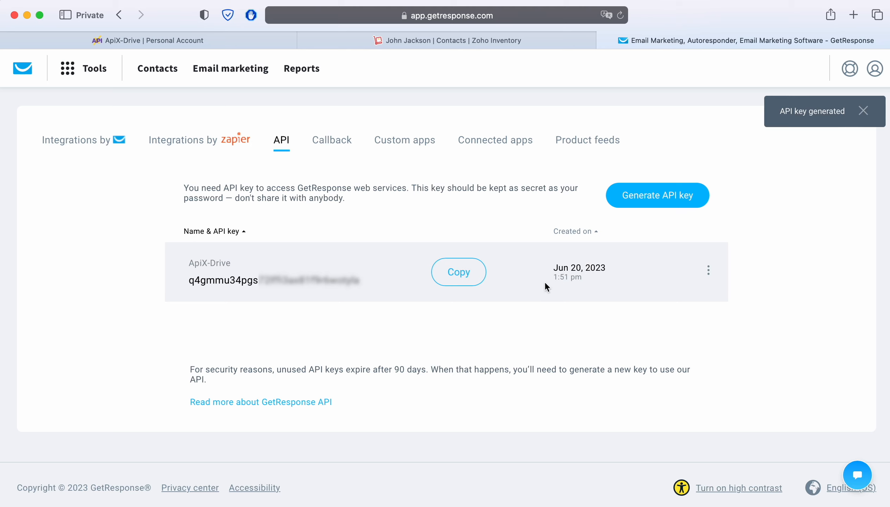
{"action": "left_click", "coordinate": [460, 279]}
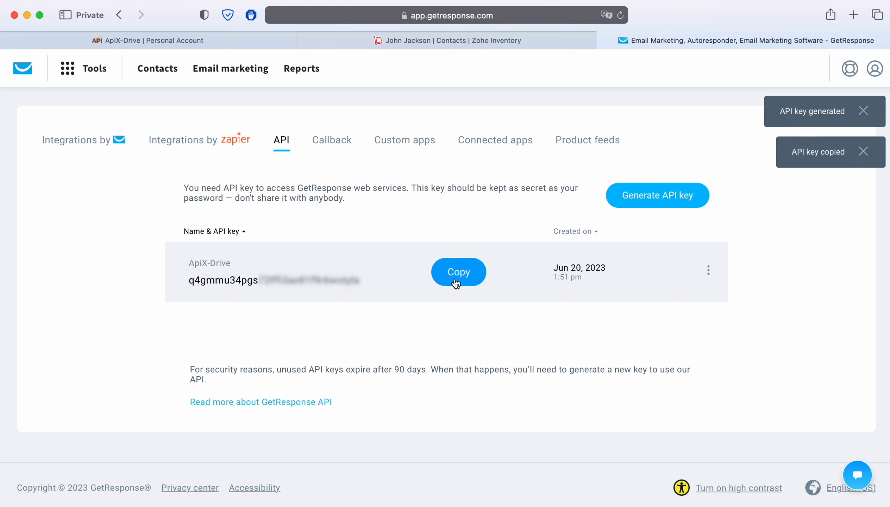
{"action": "left_click", "coordinate": [218, 35]}
{"action": "right_click", "coordinate": [349, 290]}
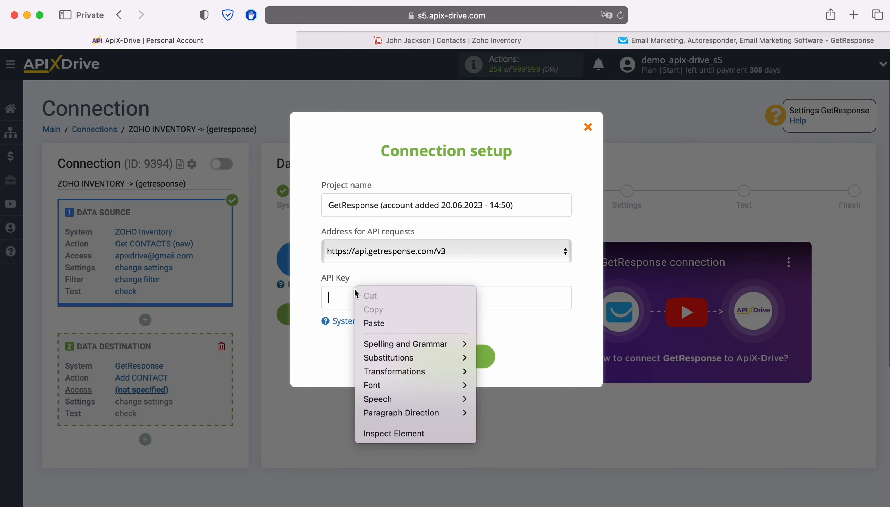
- Connect GetResponse with the pasted API key, select it as login, and choose the New Leads campaign
{"action": "left_click", "coordinate": [381, 314]}
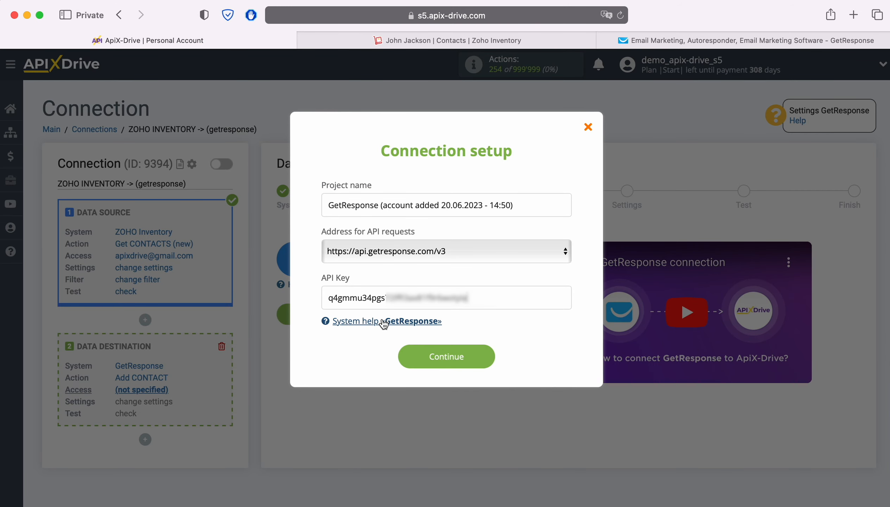
{"action": "left_click", "coordinate": [489, 353]}
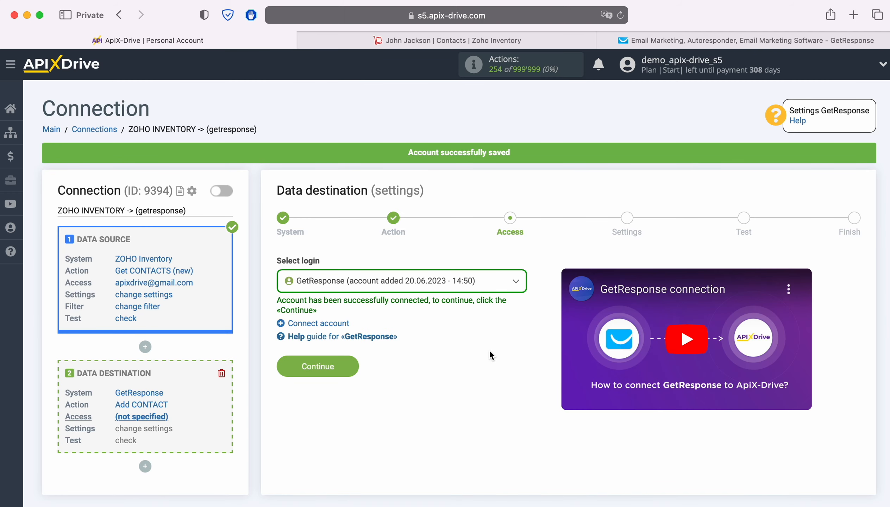
{"action": "left_click", "coordinate": [487, 284]}
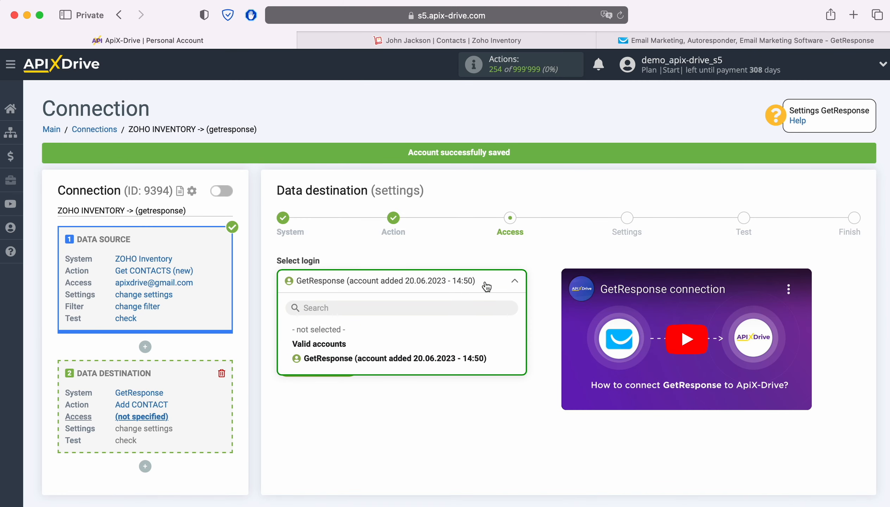
{"action": "left_click", "coordinate": [424, 359]}
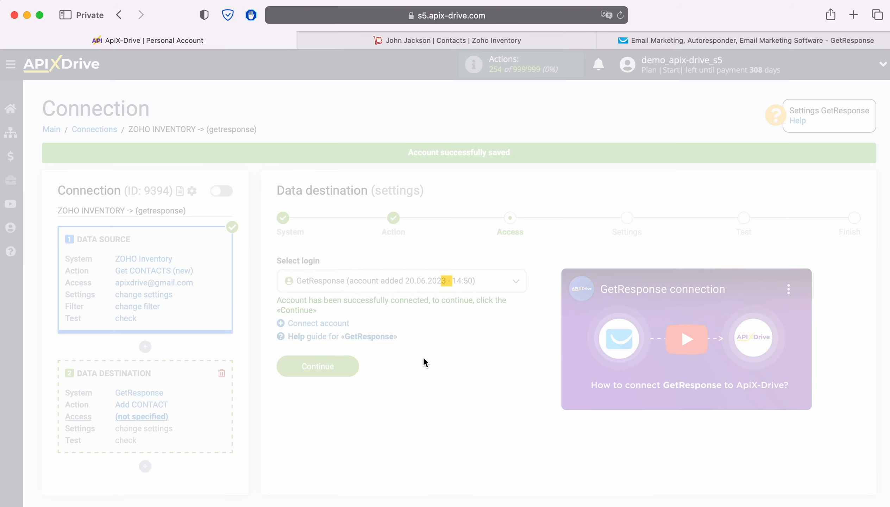
{"action": "left_click", "coordinate": [349, 365]}
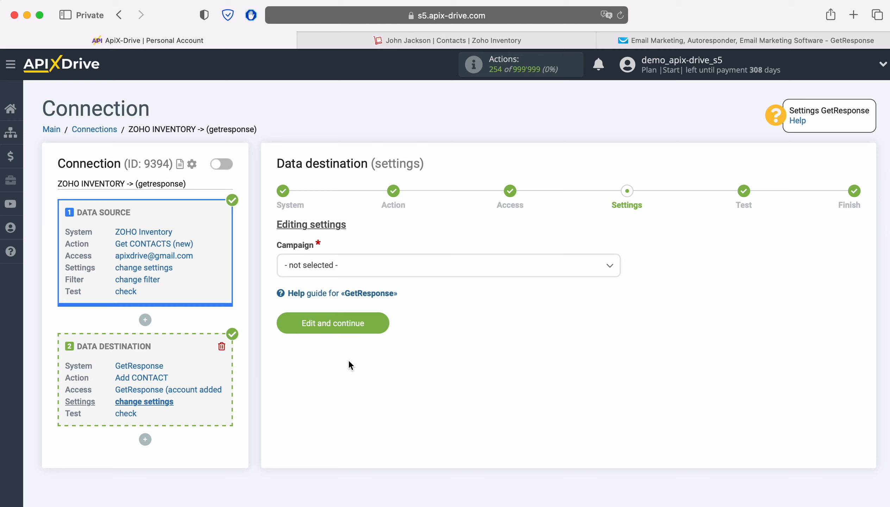
{"action": "left_click", "coordinate": [333, 268]}
{"action": "left_click", "coordinate": [328, 344]}
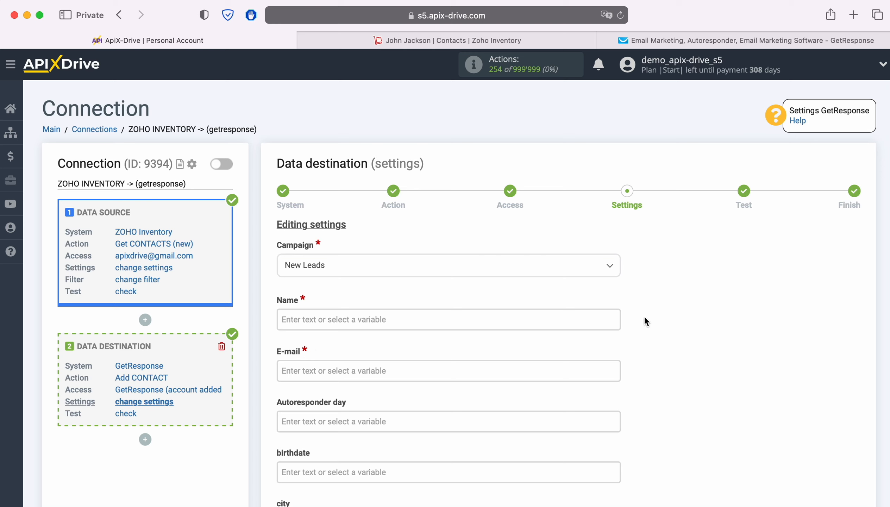
- Map Name to Zoho's First name and E-mail to Zoho's E-mail
{"action": "scroll", "coordinate": [751, 301], "scroll_direction": "down", "scroll_amount": 4}
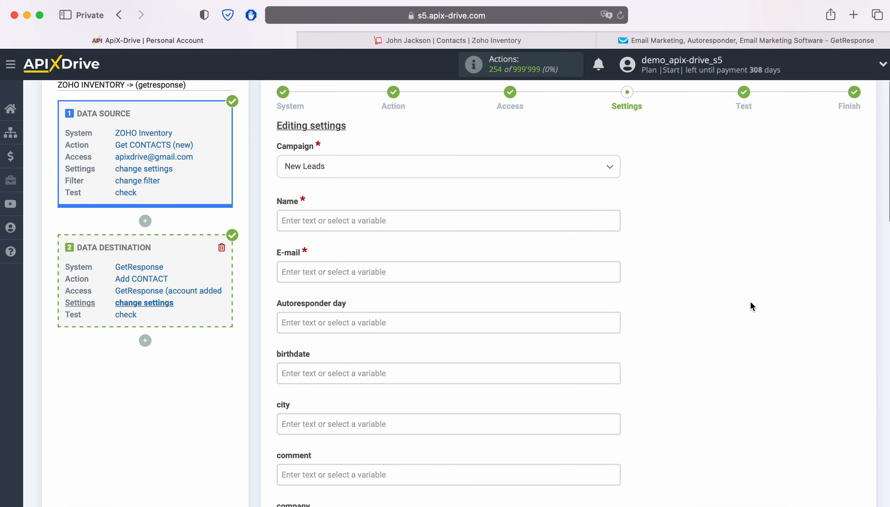
{"action": "left_click", "coordinate": [391, 215]}
{"action": "scroll", "coordinate": [424, 247], "scroll_direction": "down", "scroll_amount": 3}
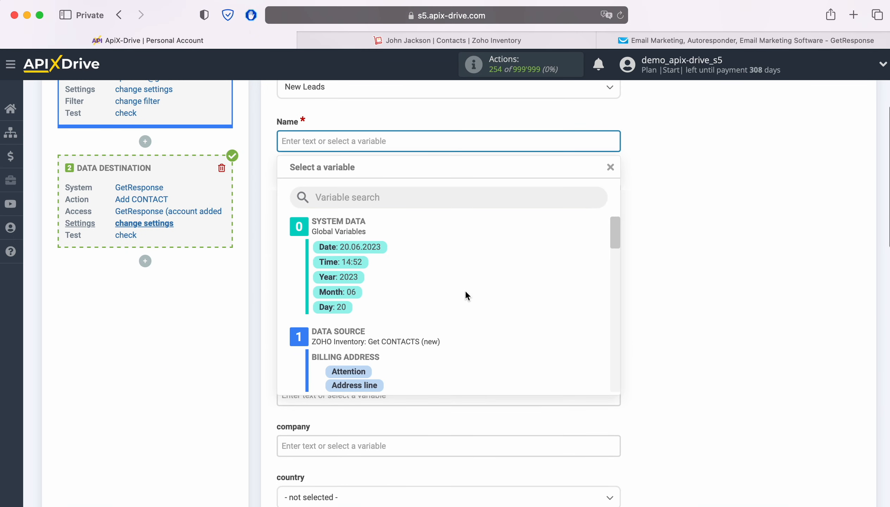
{"action": "scroll", "coordinate": [563, 291], "scroll_direction": "down", "scroll_amount": 3}
{"action": "scroll", "coordinate": [562, 288], "scroll_direction": "down", "scroll_amount": 5}
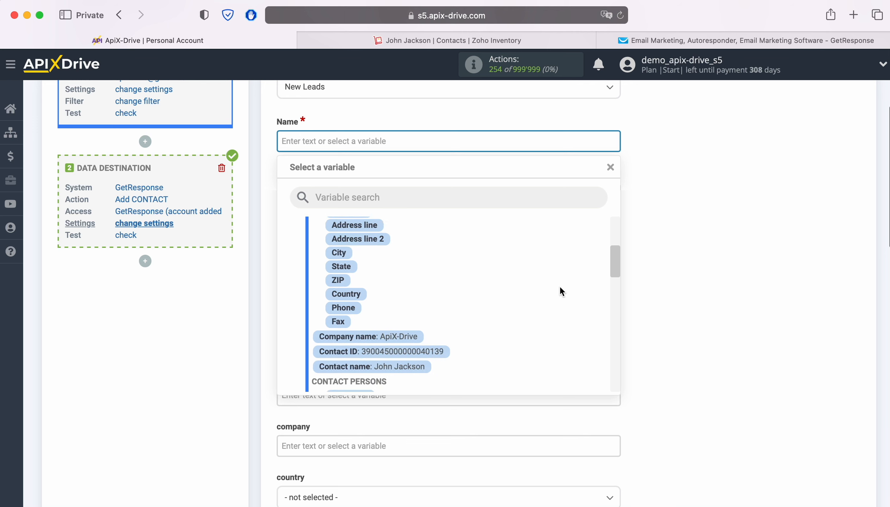
{"action": "left_click", "coordinate": [362, 356]}
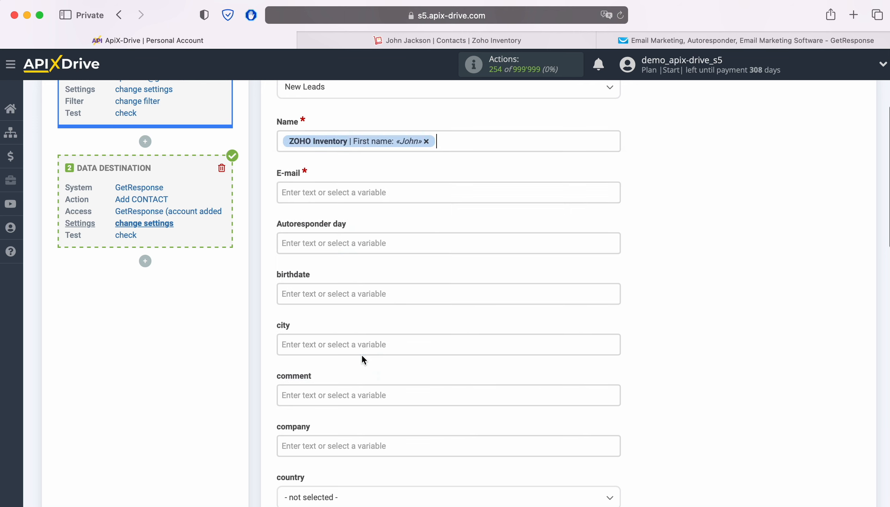
{"action": "left_click", "coordinate": [328, 193]}
{"action": "scroll", "coordinate": [459, 264], "scroll_direction": "down", "scroll_amount": 2}
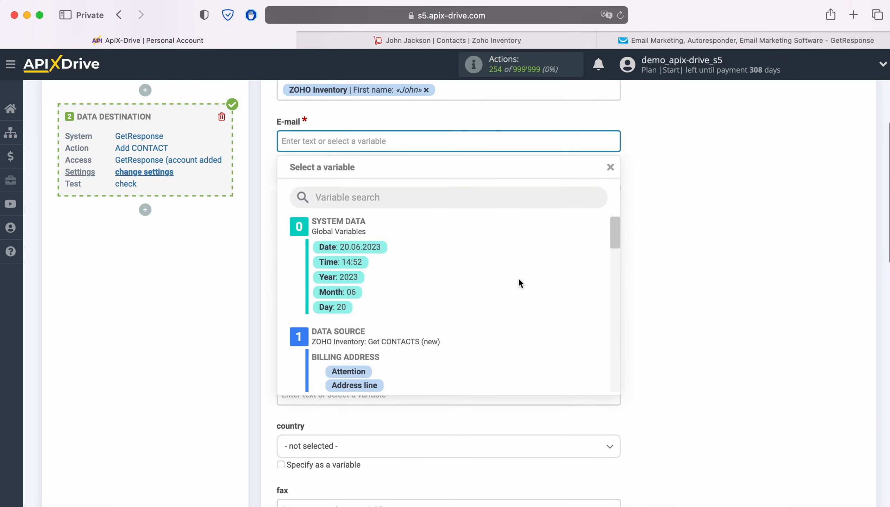
{"action": "scroll", "coordinate": [519, 283], "scroll_direction": "down", "scroll_amount": 3}
{"action": "scroll", "coordinate": [519, 280], "scroll_direction": "down", "scroll_amount": 5}
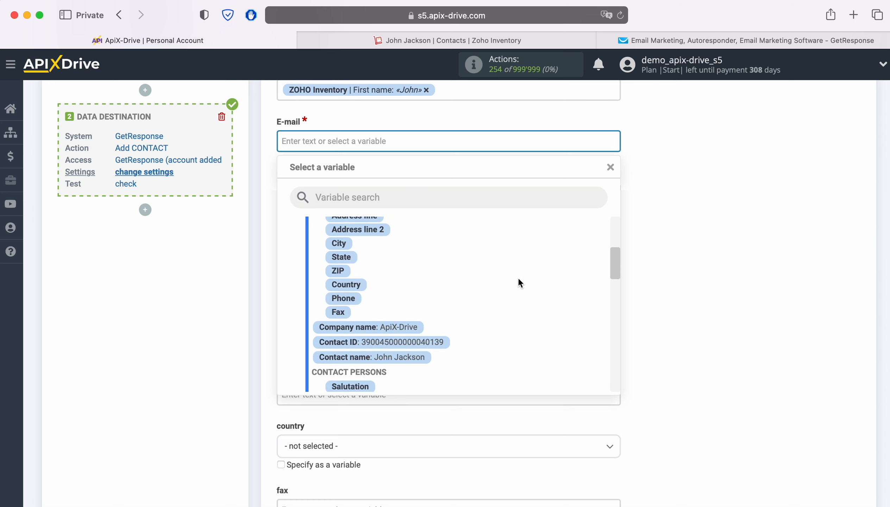
{"action": "scroll", "coordinate": [519, 283], "scroll_direction": "down", "scroll_amount": 1}
{"action": "left_click", "coordinate": [429, 333]}
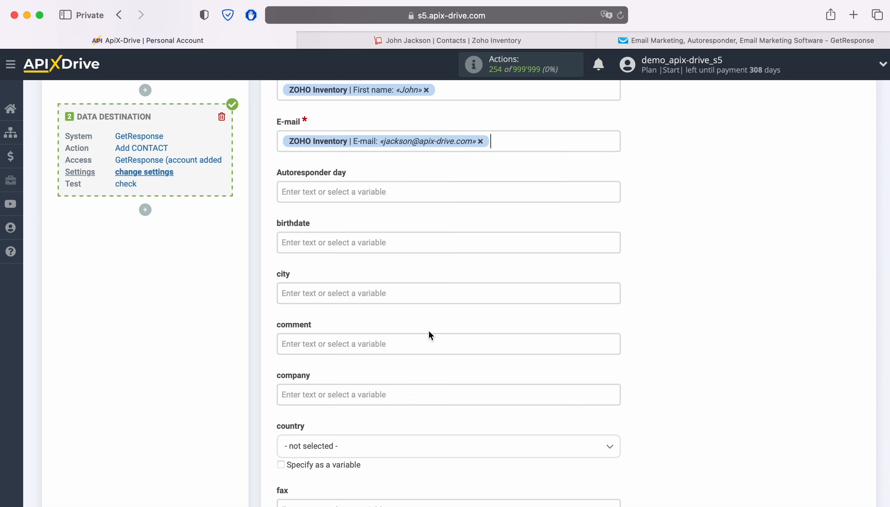
- Map company to Zoho's Company name and fax to Zoho's Phone
{"action": "scroll", "coordinate": [662, 277], "scroll_direction": "down", "scroll_amount": 4}
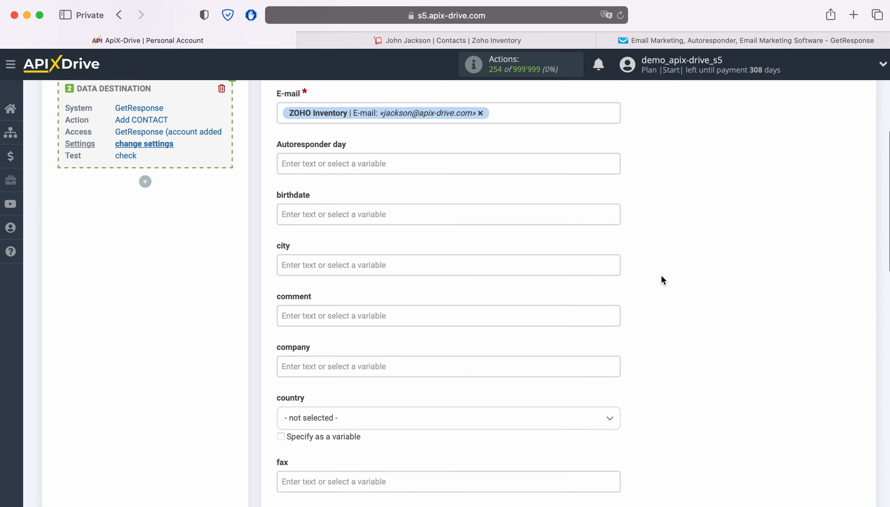
{"action": "scroll", "coordinate": [661, 279], "scroll_direction": "down", "scroll_amount": 2}
{"action": "left_click", "coordinate": [470, 278]}
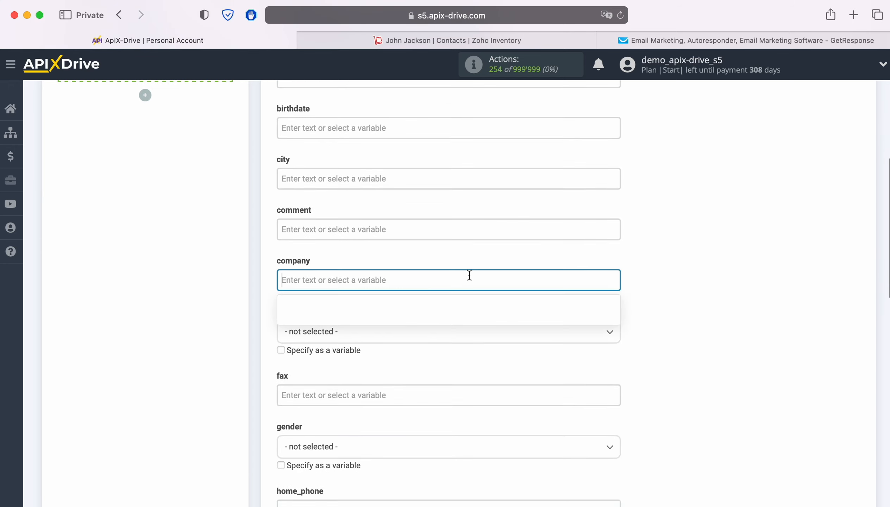
{"action": "scroll", "coordinate": [513, 325], "scroll_direction": "down", "scroll_amount": 2}
{"action": "scroll", "coordinate": [531, 315], "scroll_direction": "down", "scroll_amount": 5}
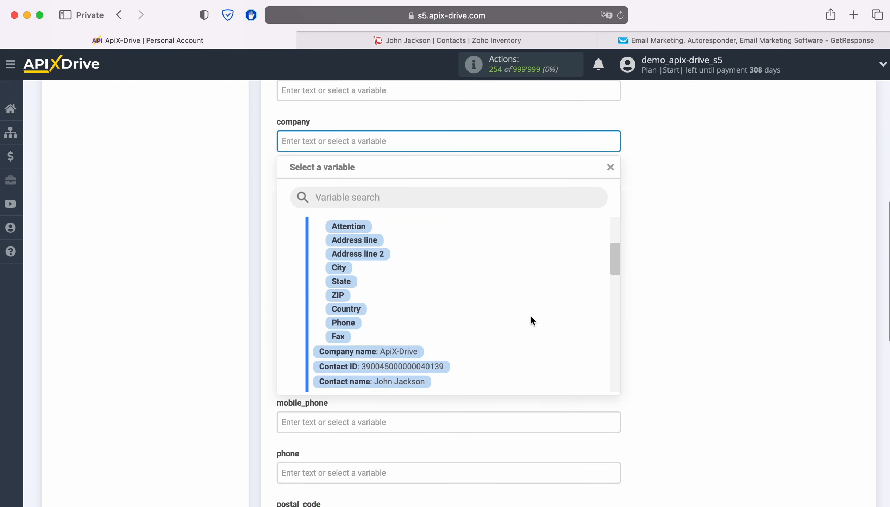
{"action": "left_click", "coordinate": [411, 341]}
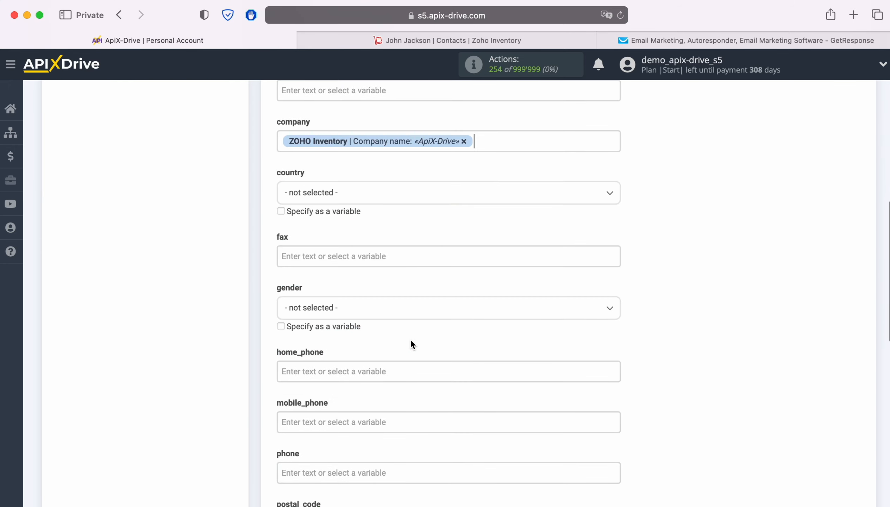
{"action": "left_click", "coordinate": [405, 260]}
{"action": "scroll", "coordinate": [537, 312], "scroll_direction": "down", "scroll_amount": 2}
{"action": "scroll", "coordinate": [538, 312], "scroll_direction": "down", "scroll_amount": 6}
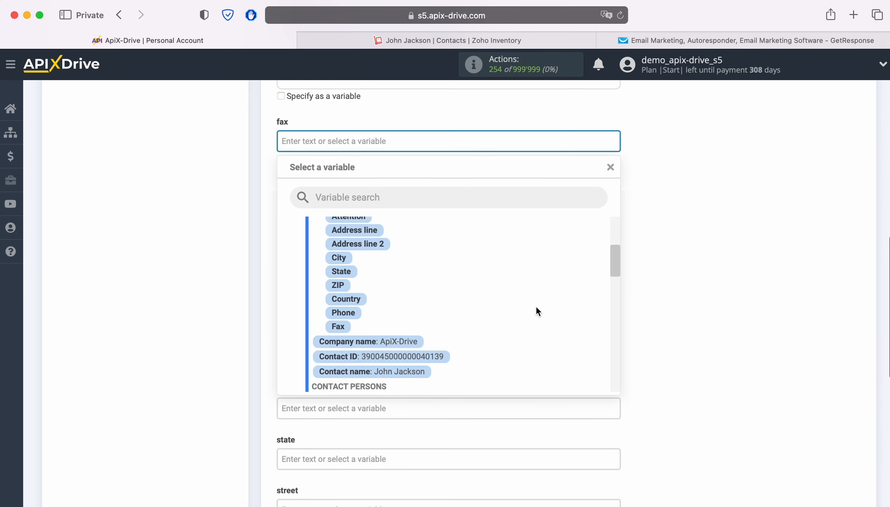
{"action": "scroll", "coordinate": [536, 311], "scroll_direction": "down", "scroll_amount": 1}
{"action": "left_click", "coordinate": [408, 351]}
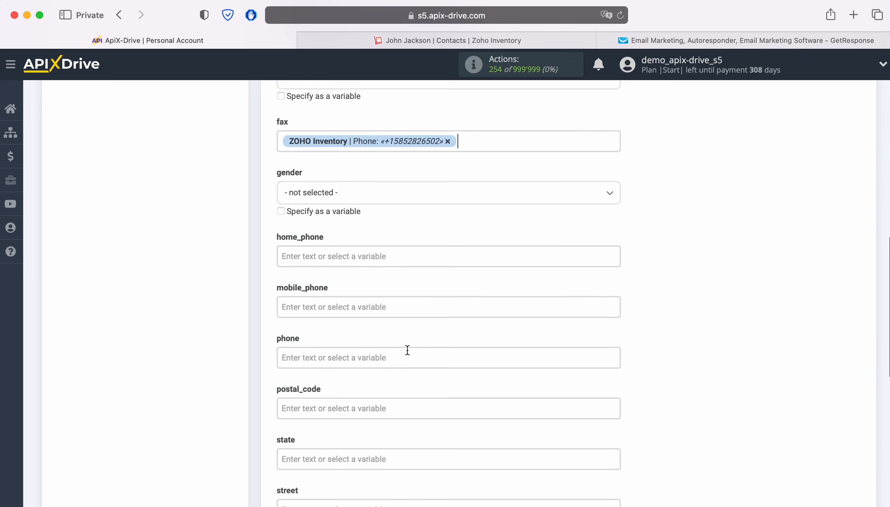
- Map home_phone to Phone, mobile_phone to Mobile, and phone to Phone from Zoho
{"action": "left_click", "coordinate": [384, 256]}
{"action": "scroll", "coordinate": [513, 306], "scroll_direction": "down", "scroll_amount": 4}
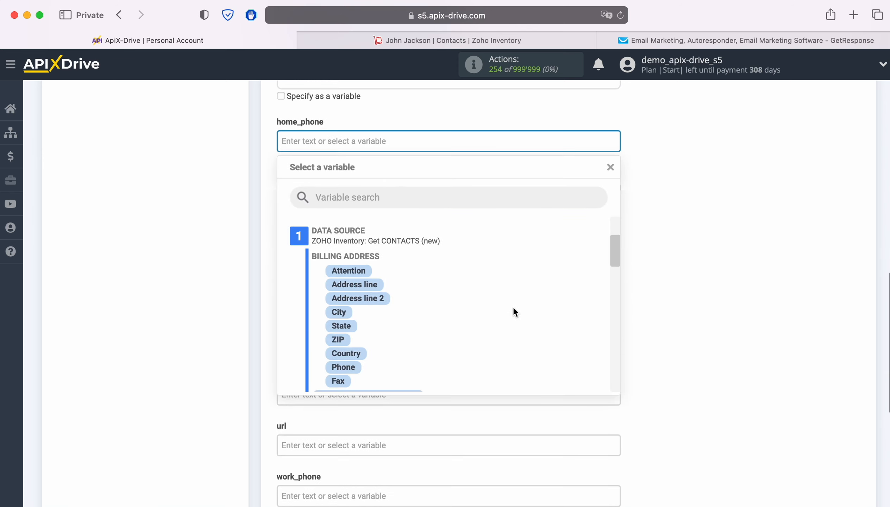
{"action": "scroll", "coordinate": [513, 307], "scroll_direction": "down", "scroll_amount": 5}
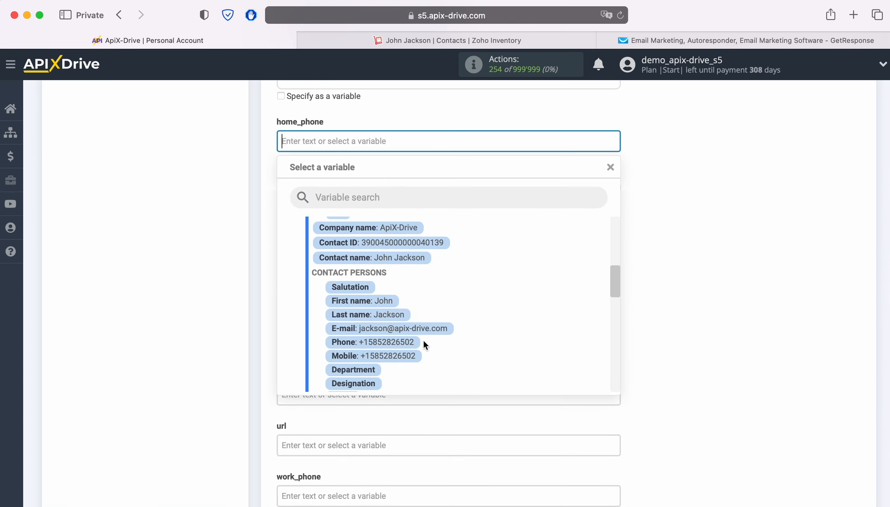
{"action": "left_click", "coordinate": [392, 343]}
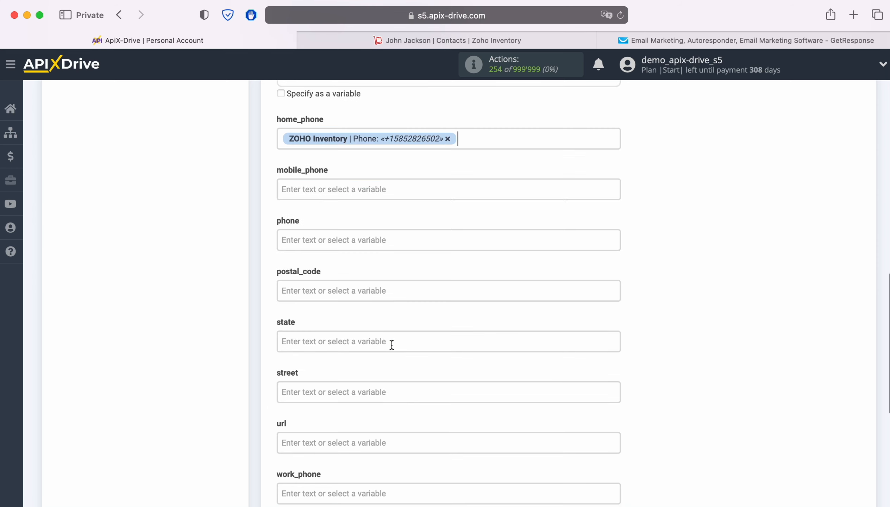
{"action": "left_click", "coordinate": [370, 193]}
{"action": "scroll", "coordinate": [540, 322], "scroll_direction": "down", "scroll_amount": 4}
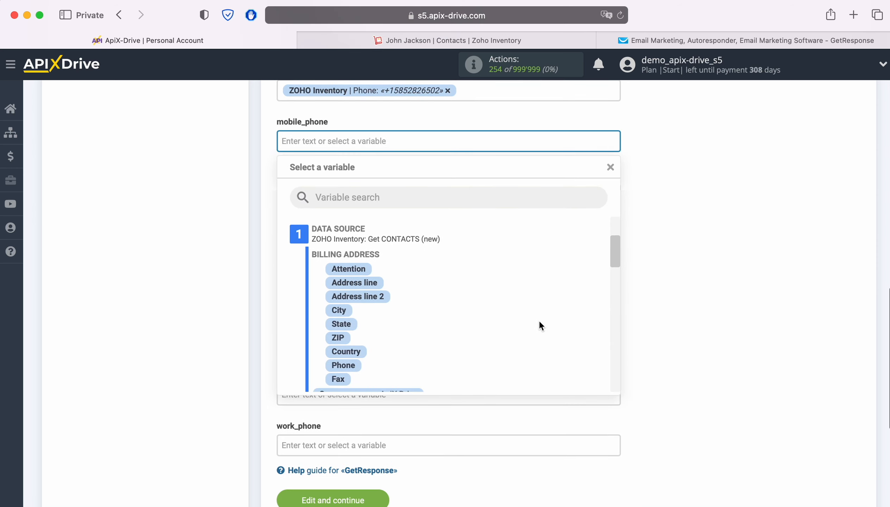
{"action": "scroll", "coordinate": [539, 321], "scroll_direction": "down", "scroll_amount": 5}
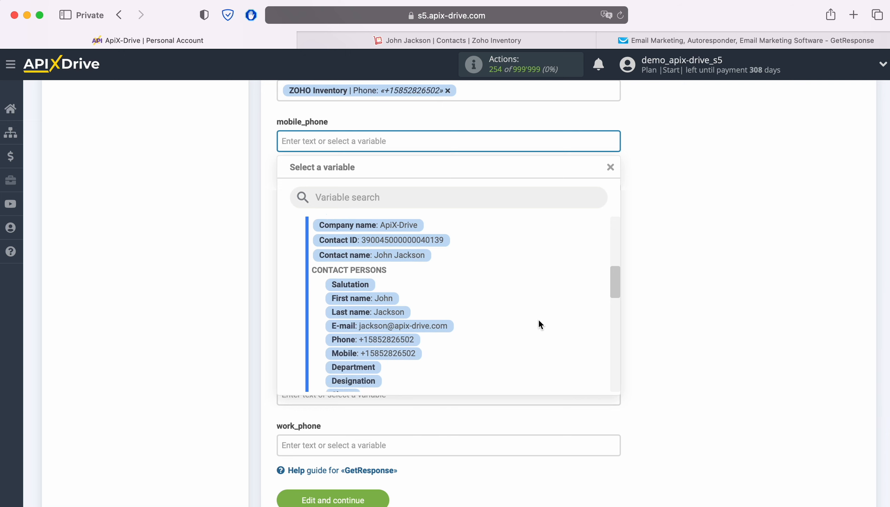
{"action": "left_click", "coordinate": [410, 344]}
{"action": "left_click", "coordinate": [371, 193]}
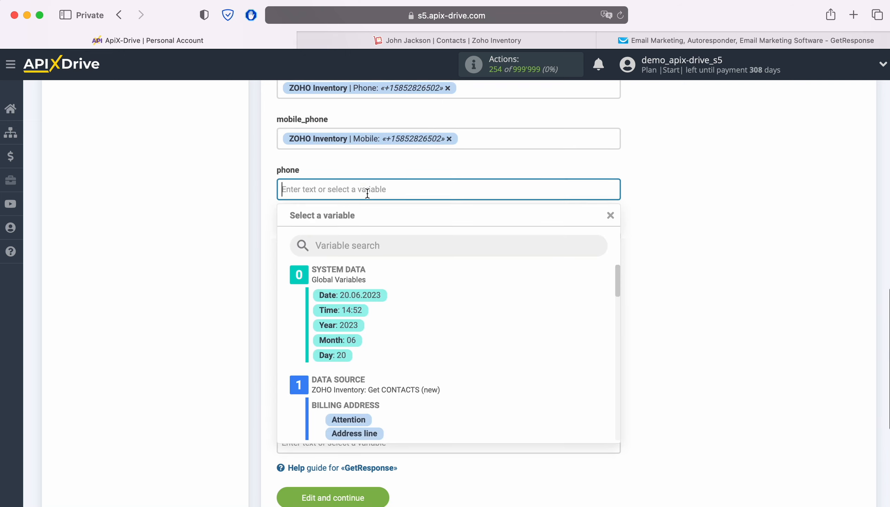
{"action": "scroll", "coordinate": [520, 322], "scroll_direction": "down", "scroll_amount": 3}
{"action": "scroll", "coordinate": [524, 322], "scroll_direction": "down", "scroll_amount": 5}
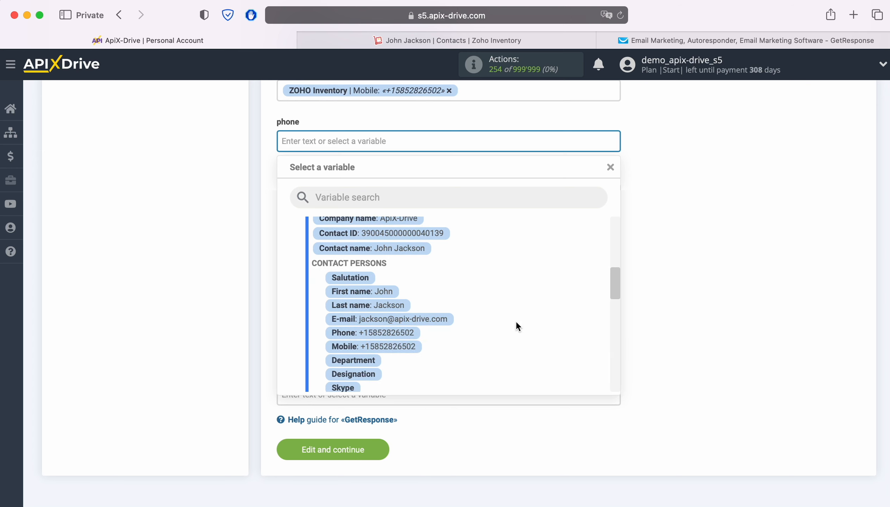
{"action": "left_click", "coordinate": [394, 333]}
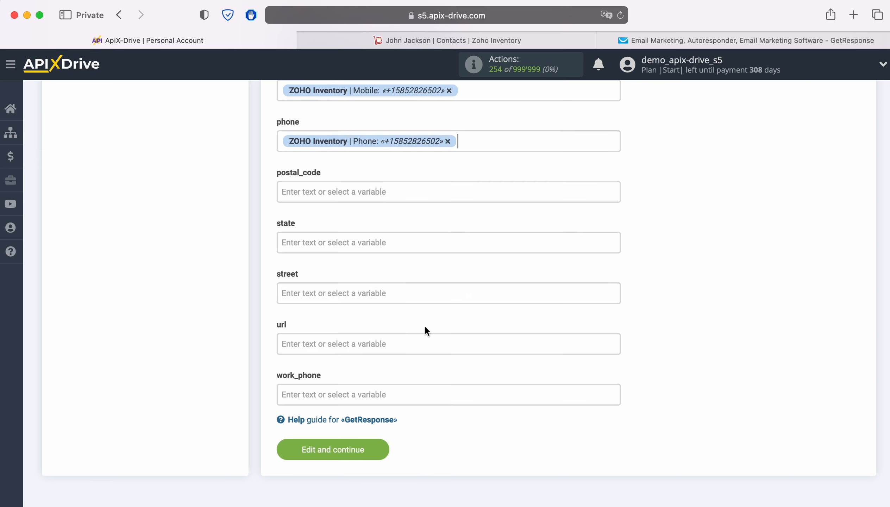
- Map url to Zoho's Website and work_phone to Zoho's Phone
{"action": "scroll", "coordinate": [637, 307], "scroll_direction": "down", "scroll_amount": 2}
{"action": "left_click", "coordinate": [457, 298]}
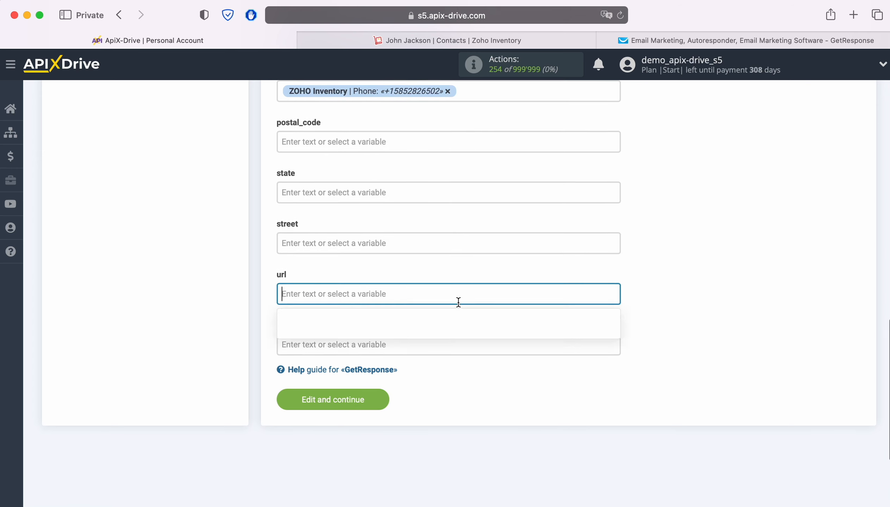
{"action": "scroll", "coordinate": [539, 308], "scroll_direction": "down", "scroll_amount": 5}
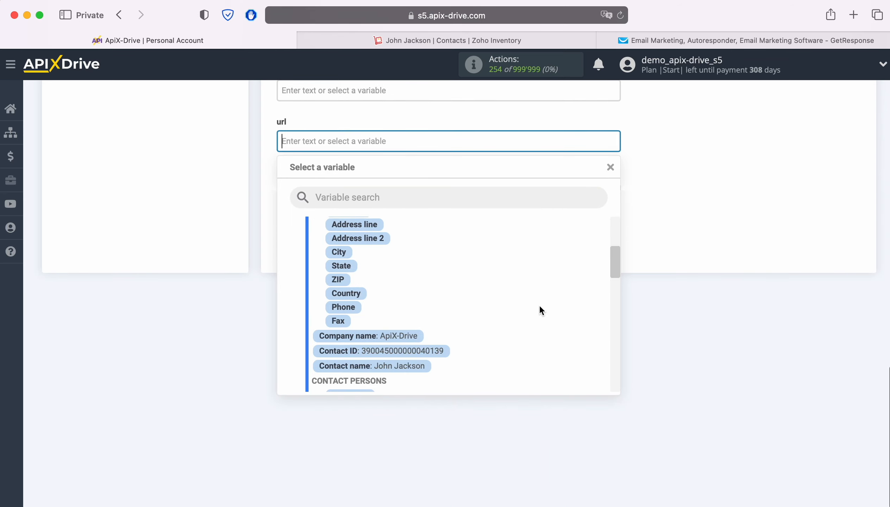
{"action": "scroll", "coordinate": [538, 308], "scroll_direction": "down", "scroll_amount": 6}
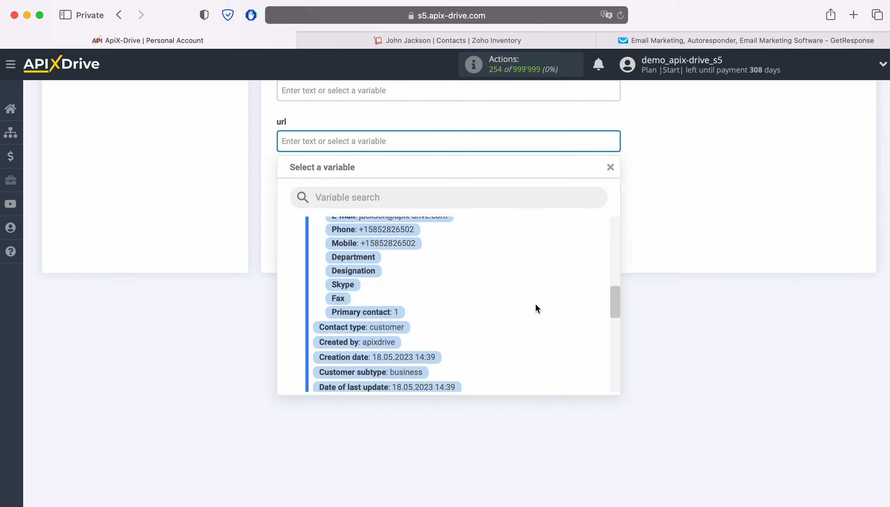
{"action": "scroll", "coordinate": [535, 309], "scroll_direction": "down", "scroll_amount": 6}
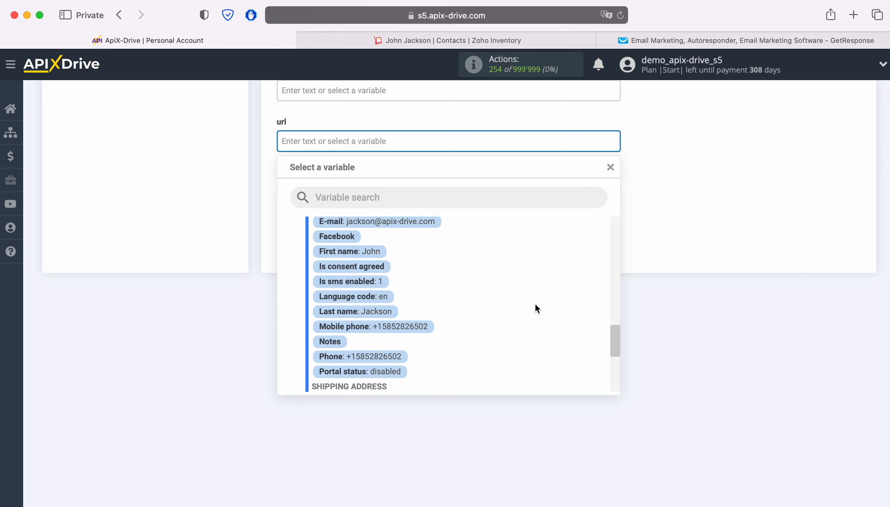
{"action": "scroll", "coordinate": [535, 303], "scroll_direction": "down", "scroll_amount": 4}
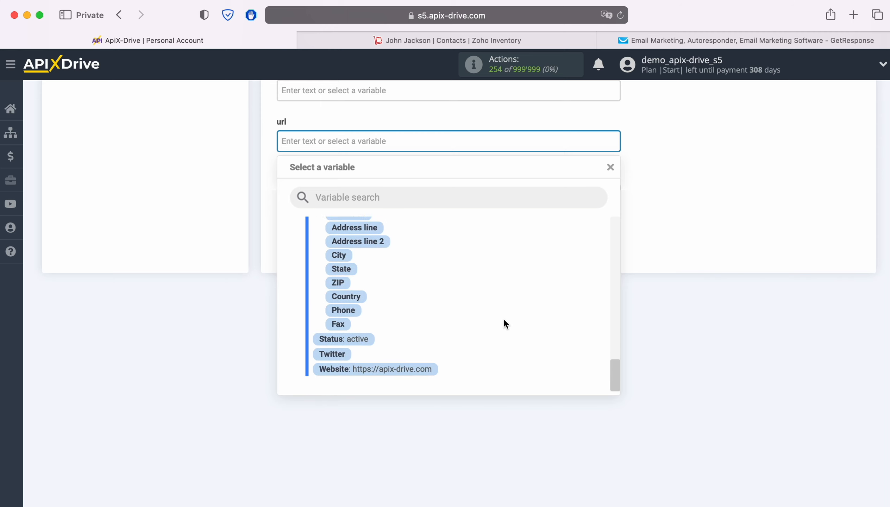
{"action": "left_click", "coordinate": [421, 368]}
{"action": "left_click", "coordinate": [357, 196]}
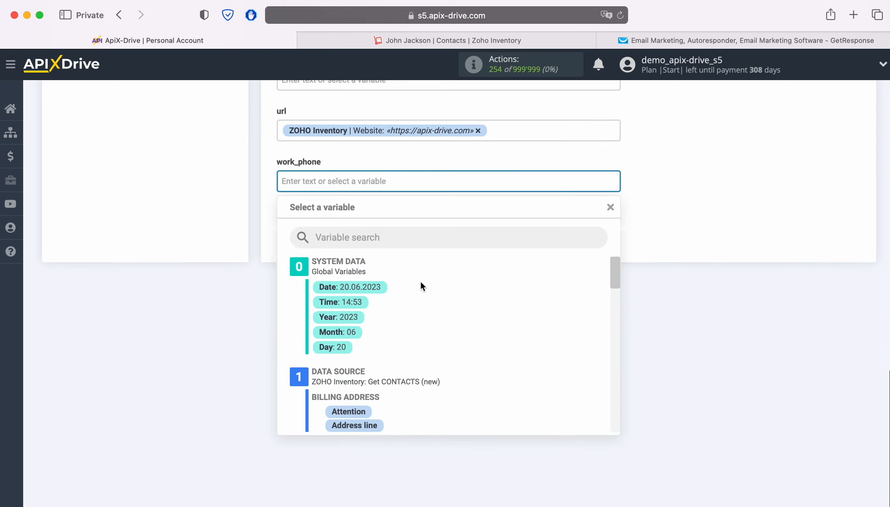
{"action": "scroll", "coordinate": [542, 331], "scroll_direction": "down", "scroll_amount": 6}
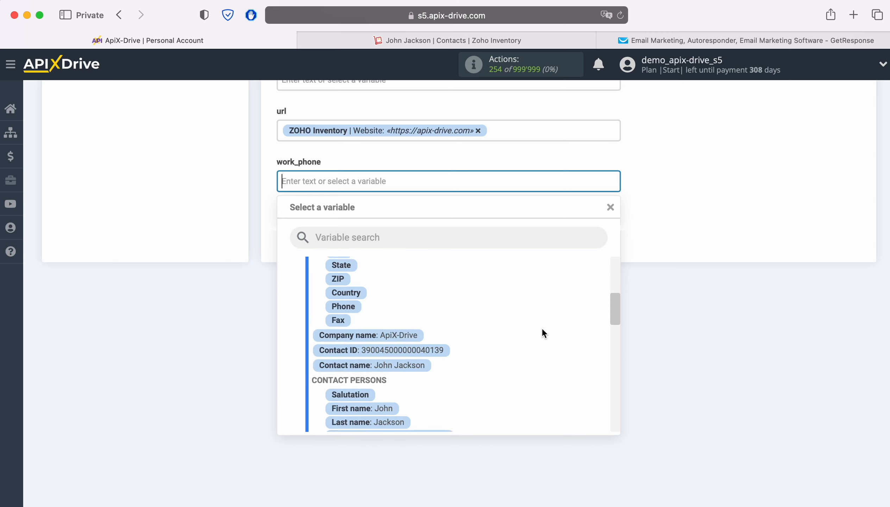
{"action": "scroll", "coordinate": [542, 327], "scroll_direction": "down", "scroll_amount": 1}
{"action": "left_click", "coordinate": [400, 362]}
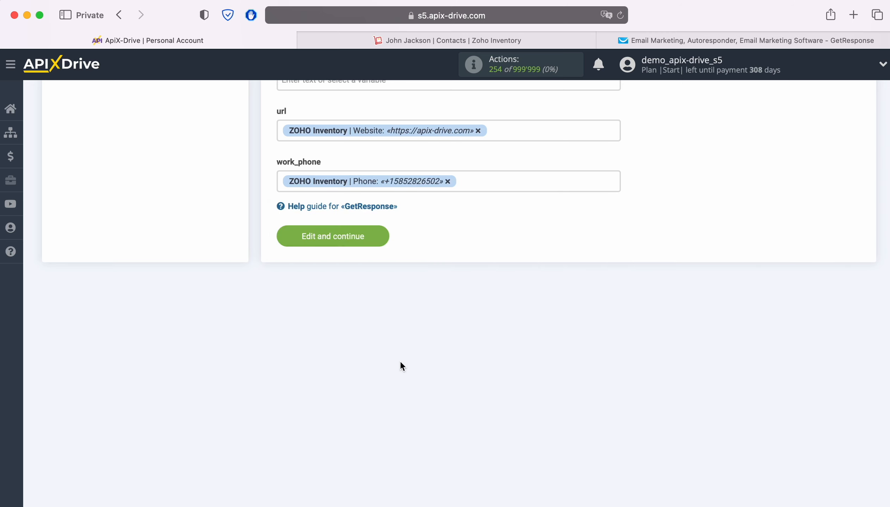
- Save the field mapping, review the preview, and send the test contact to GetResponse
{"action": "left_click", "coordinate": [380, 235]}
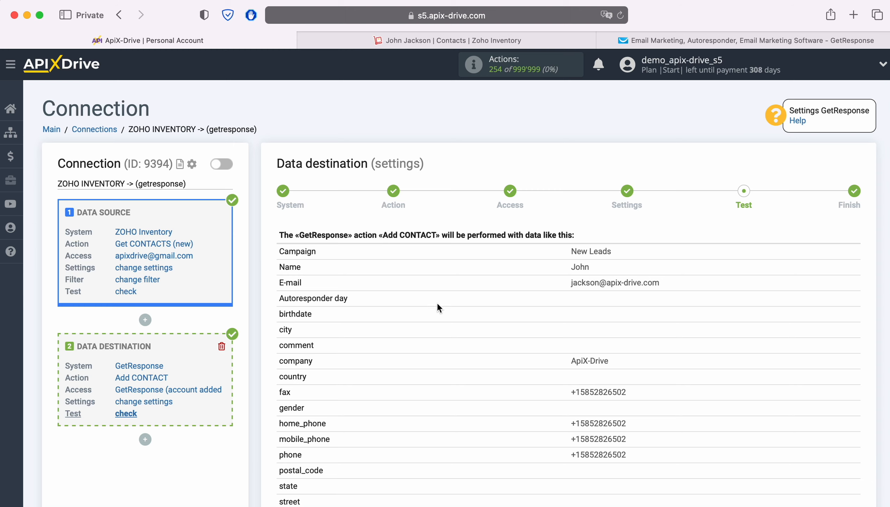
{"action": "scroll", "coordinate": [783, 311], "scroll_direction": "down", "scroll_amount": 3}
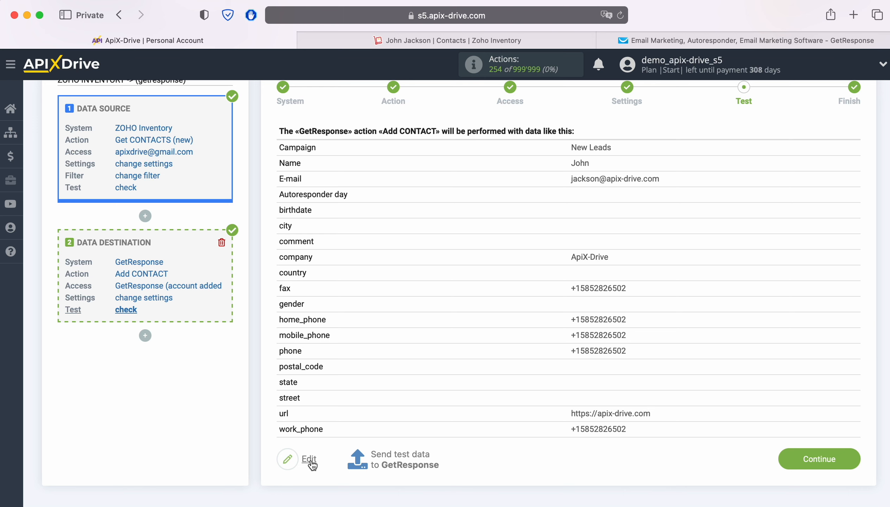
{"action": "left_click", "coordinate": [400, 455]}
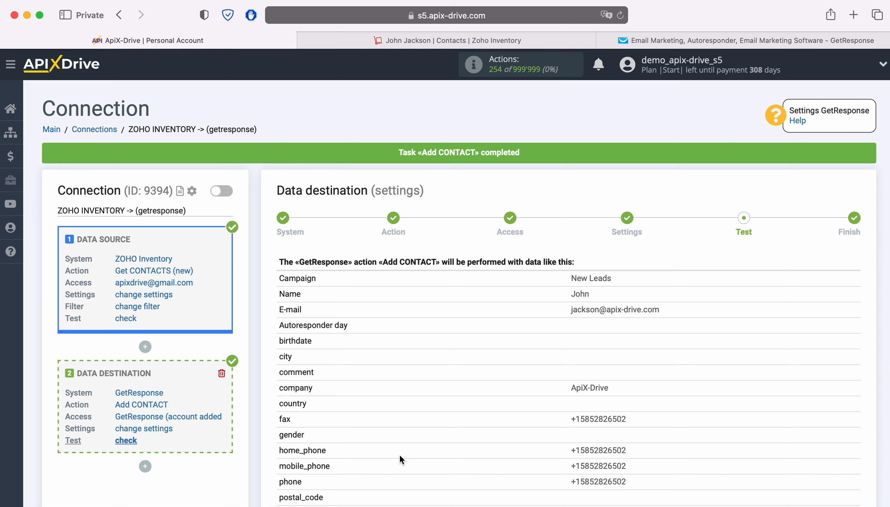
- Check that GetResponse's New Leads list holds the test contact with its name, e-mail, phone and company
{"action": "left_click", "coordinate": [625, 38]}
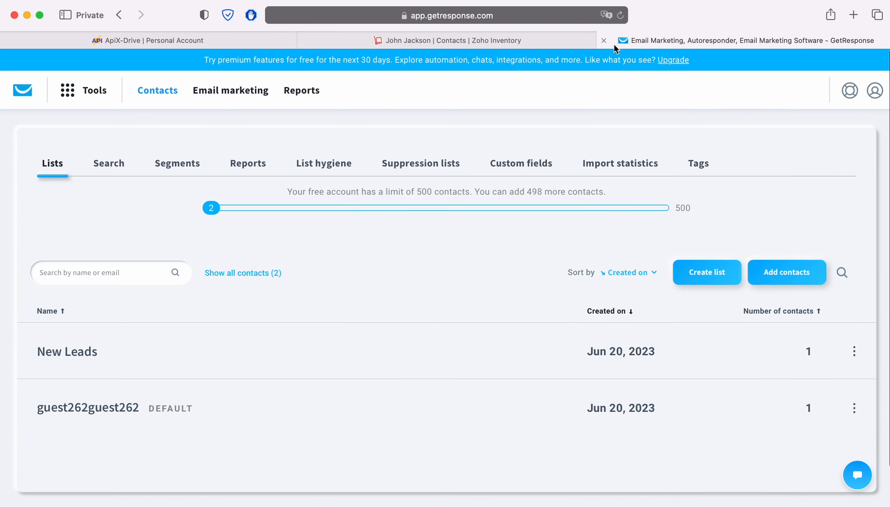
{"action": "left_click", "coordinate": [80, 352]}
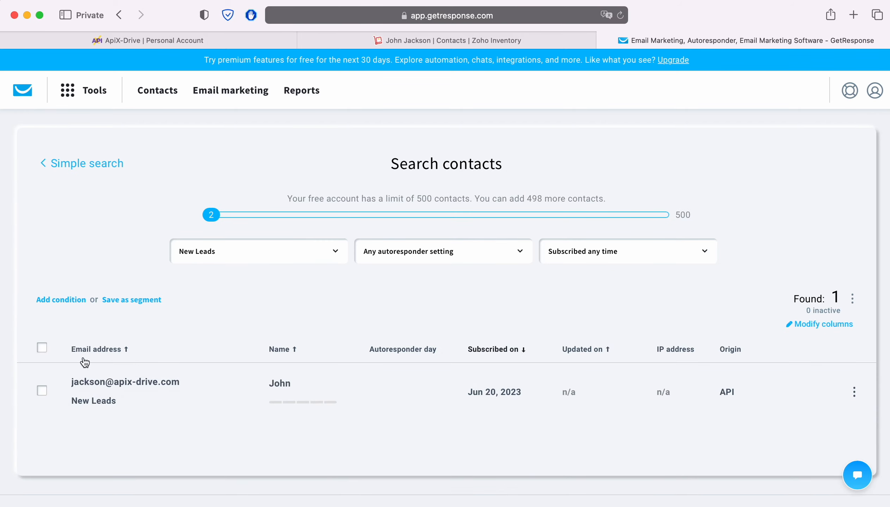
{"action": "left_click", "coordinate": [116, 386]}
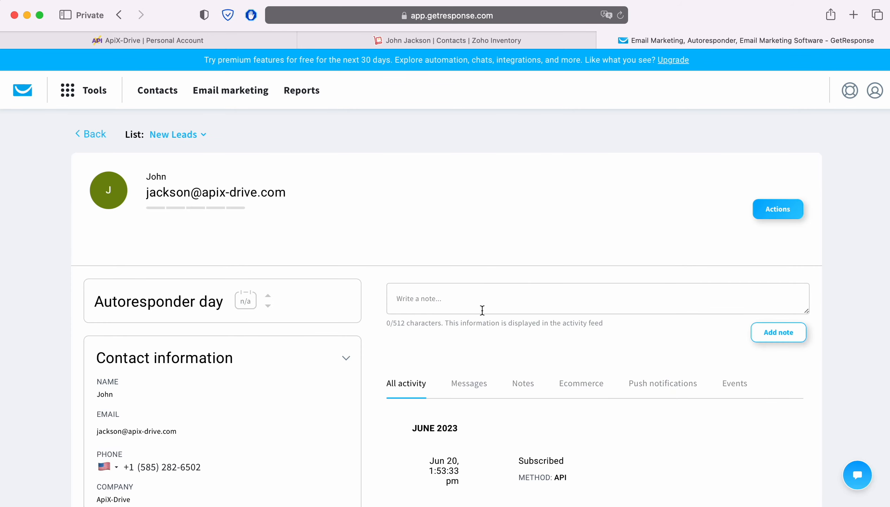
{"action": "scroll", "coordinate": [859, 286], "scroll_direction": "down", "scroll_amount": 5}
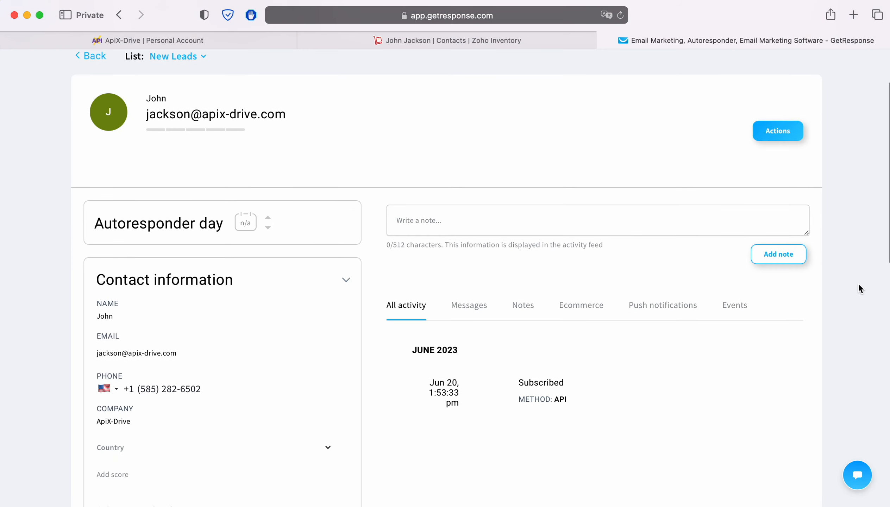
{"action": "scroll", "coordinate": [859, 284], "scroll_direction": "down", "scroll_amount": 10}
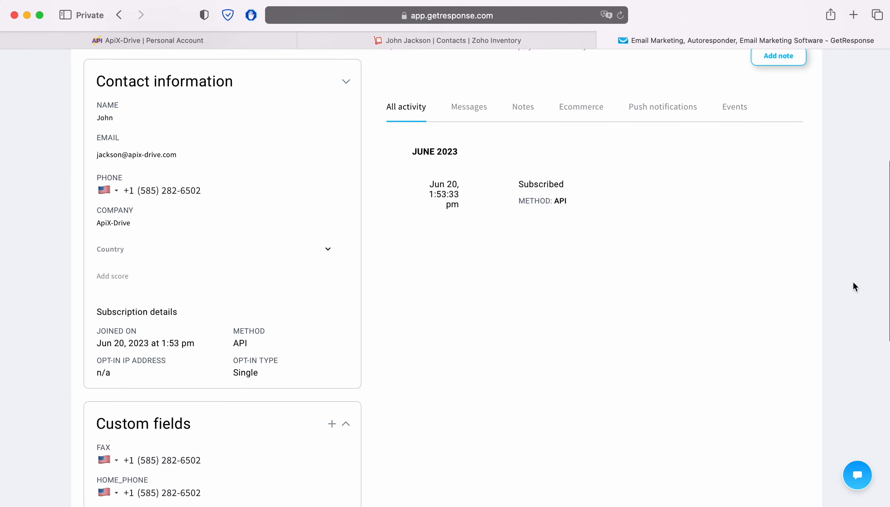
{"action": "scroll", "coordinate": [854, 283], "scroll_direction": "down", "scroll_amount": 11}
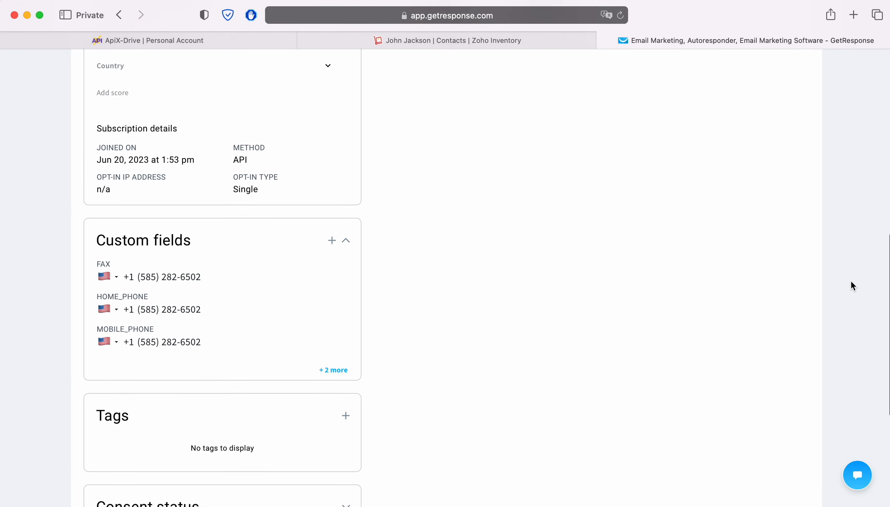
{"action": "scroll", "coordinate": [850, 282], "scroll_direction": "down", "scroll_amount": 5}
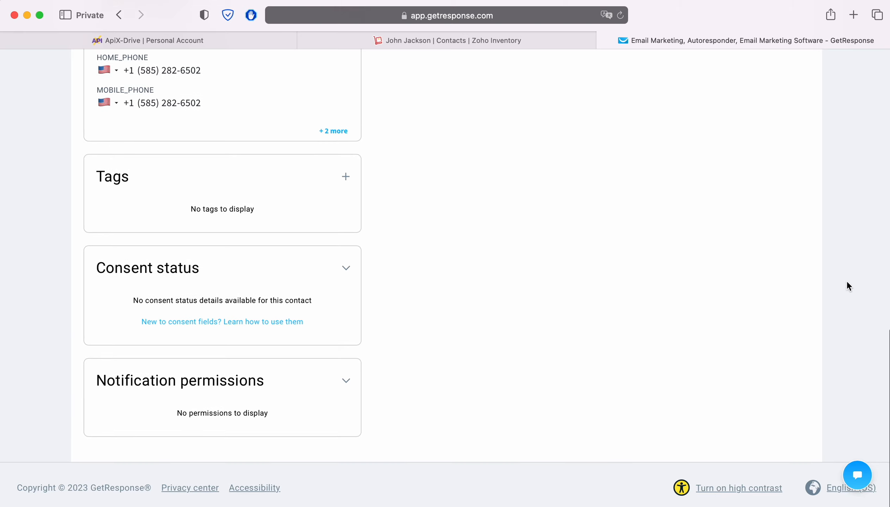
{"action": "scroll", "coordinate": [848, 282], "scroll_direction": "up", "scroll_amount": 13}
{"action": "scroll", "coordinate": [848, 282], "scroll_direction": "up", "scroll_amount": 10}
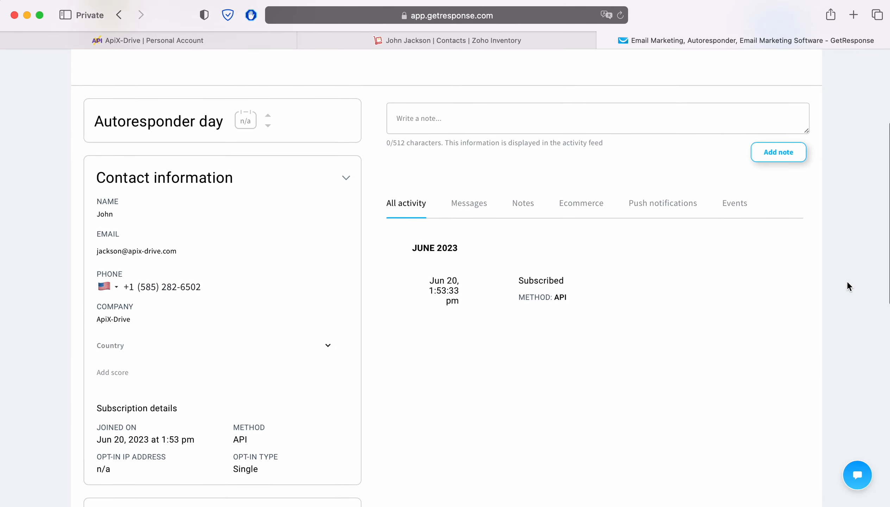
{"action": "scroll", "coordinate": [848, 283], "scroll_direction": "up", "scroll_amount": 1}
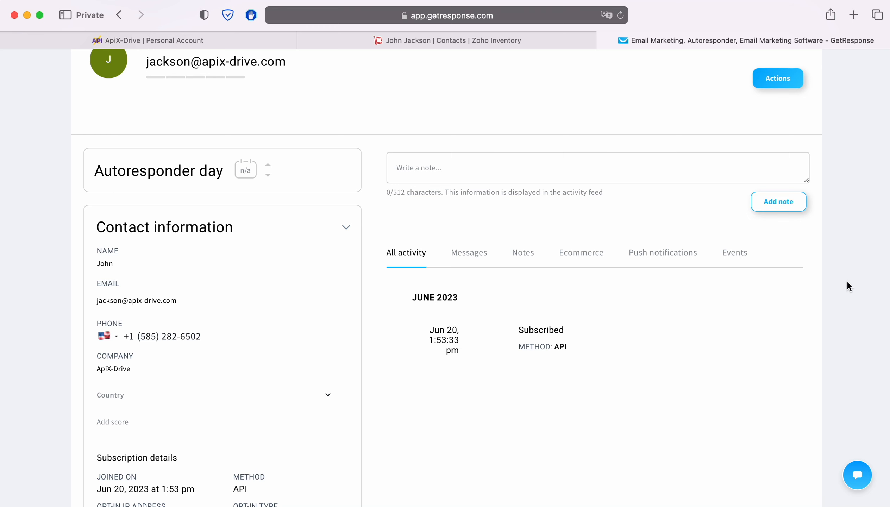
{"action": "left_click", "coordinate": [184, 45]}
- Finish the GetResponse destination setup and turn on automatic updates for the connection
{"action": "scroll", "coordinate": [802, 299], "scroll_direction": "down", "scroll_amount": 2}
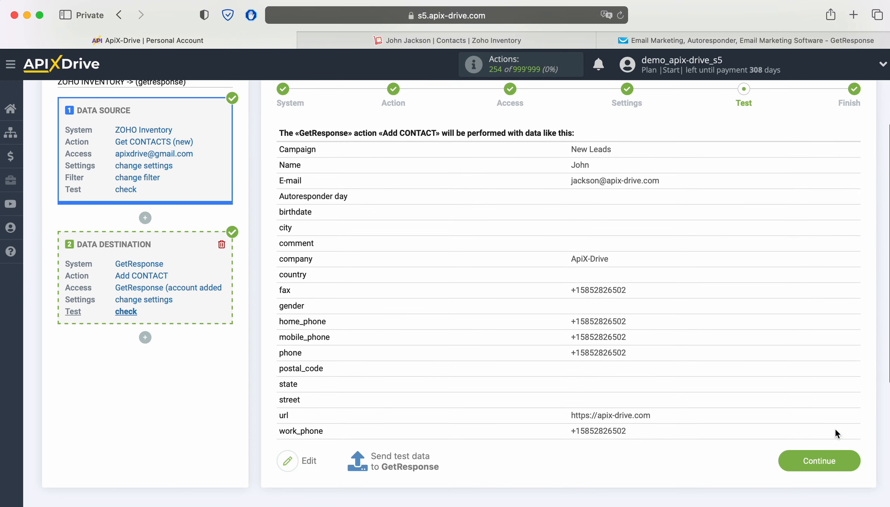
{"action": "left_click", "coordinate": [855, 457]}
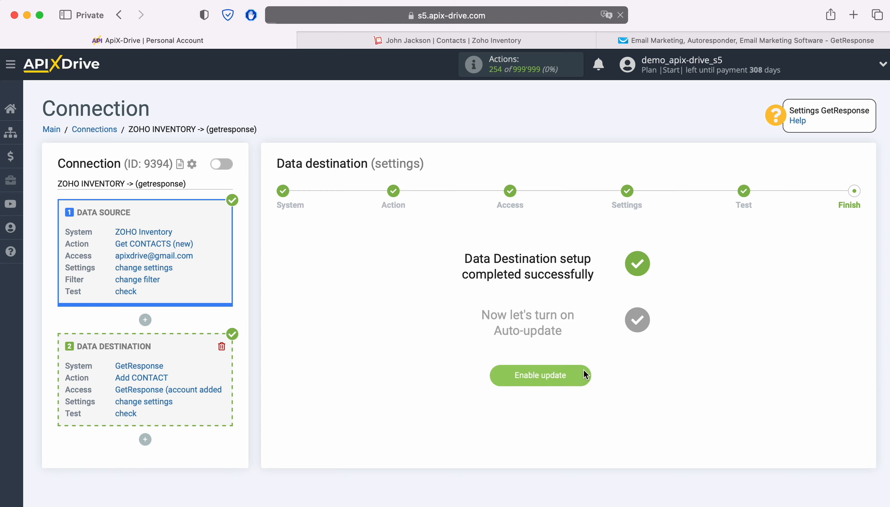
{"action": "left_click", "coordinate": [530, 374]}
- Set the connection's update interval to 5 minutes and save the settings
{"action": "left_click", "coordinate": [848, 209]}
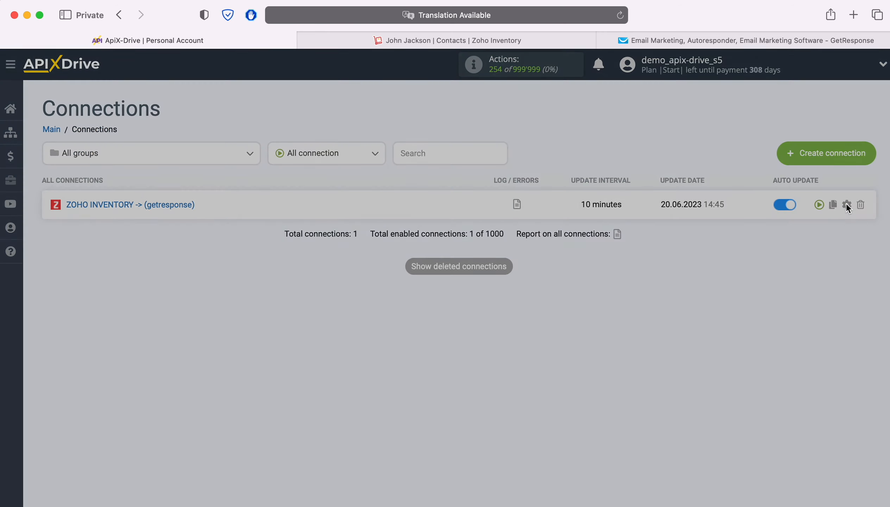
{"action": "left_click", "coordinate": [499, 289]}
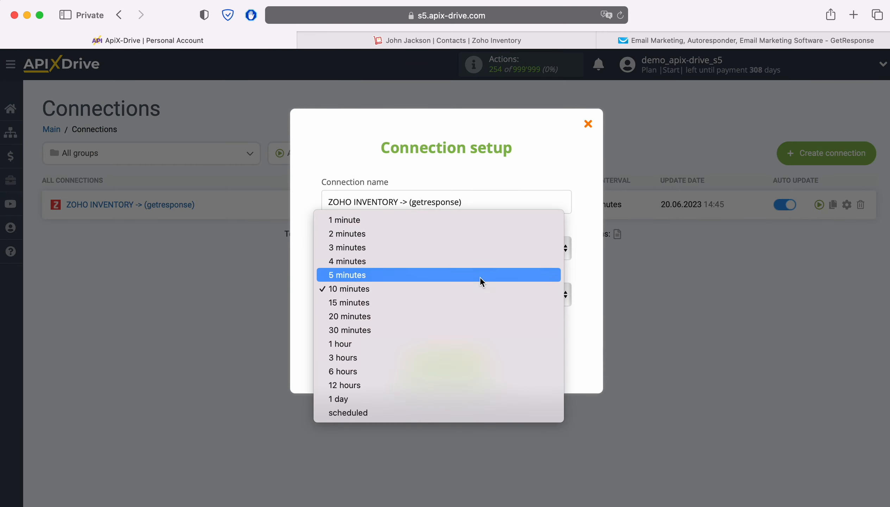
{"action": "left_click", "coordinate": [480, 275]}
{"action": "left_click", "coordinate": [484, 363]}
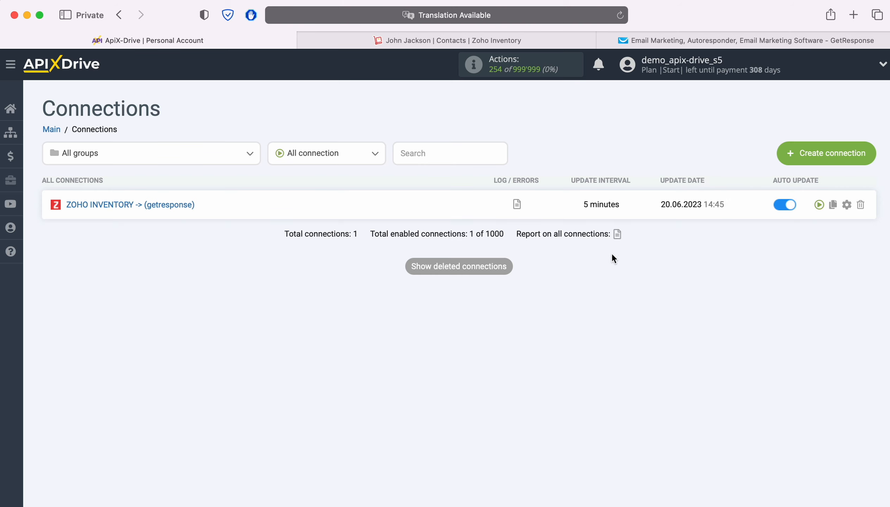